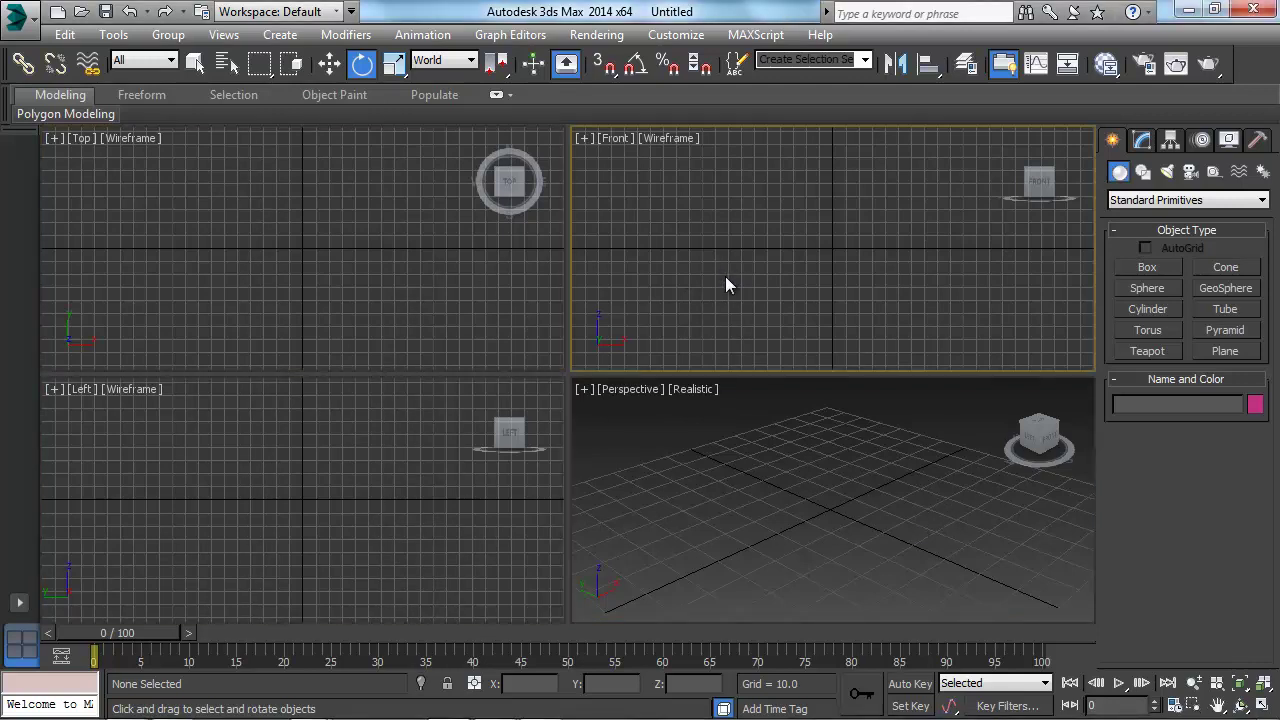
Activate the Left viewport, then make the Perspective viewport active again
{"action": "left_click", "coordinate": [399, 521]}
{"action": "left_click", "coordinate": [808, 500]}
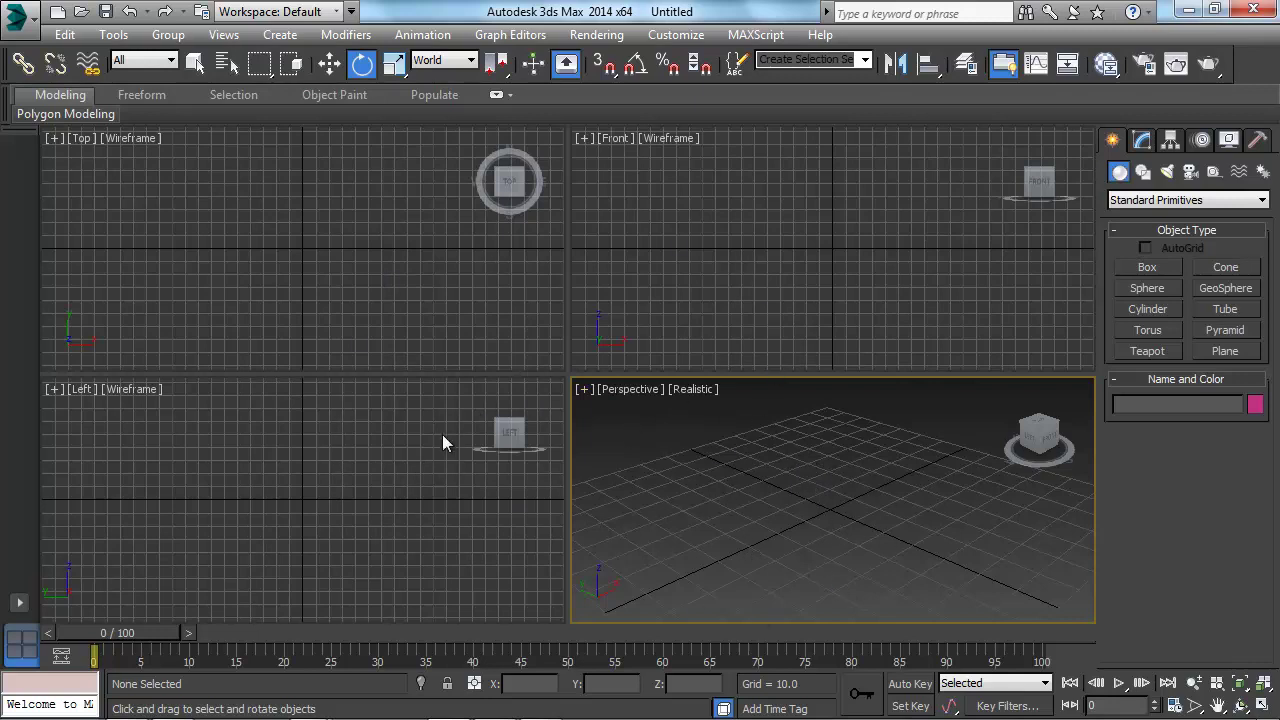
Activate the Perspective view, maximize it with Alt+W, then restore four views
{"action": "left_click", "coordinate": [425, 400]}
{"action": "left_click", "coordinate": [420, 360]}
{"action": "left_click", "coordinate": [724, 540]}
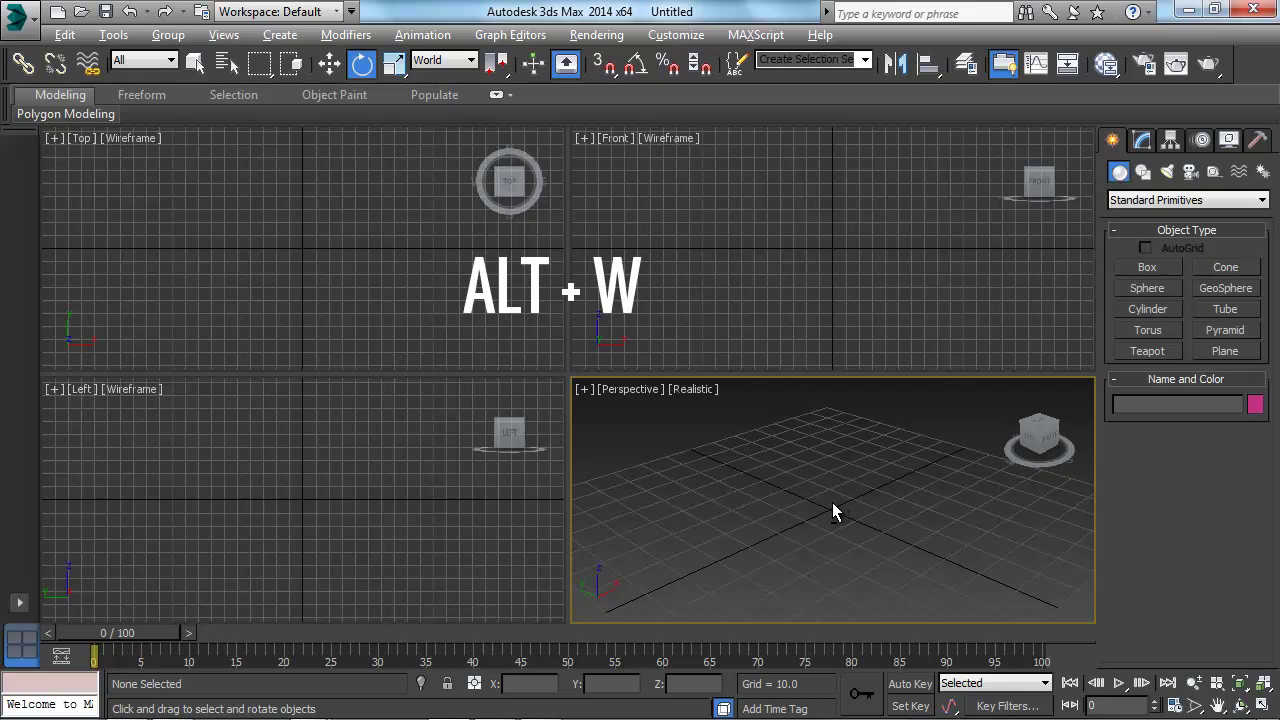
{"action": "key", "text": "alt+w"}
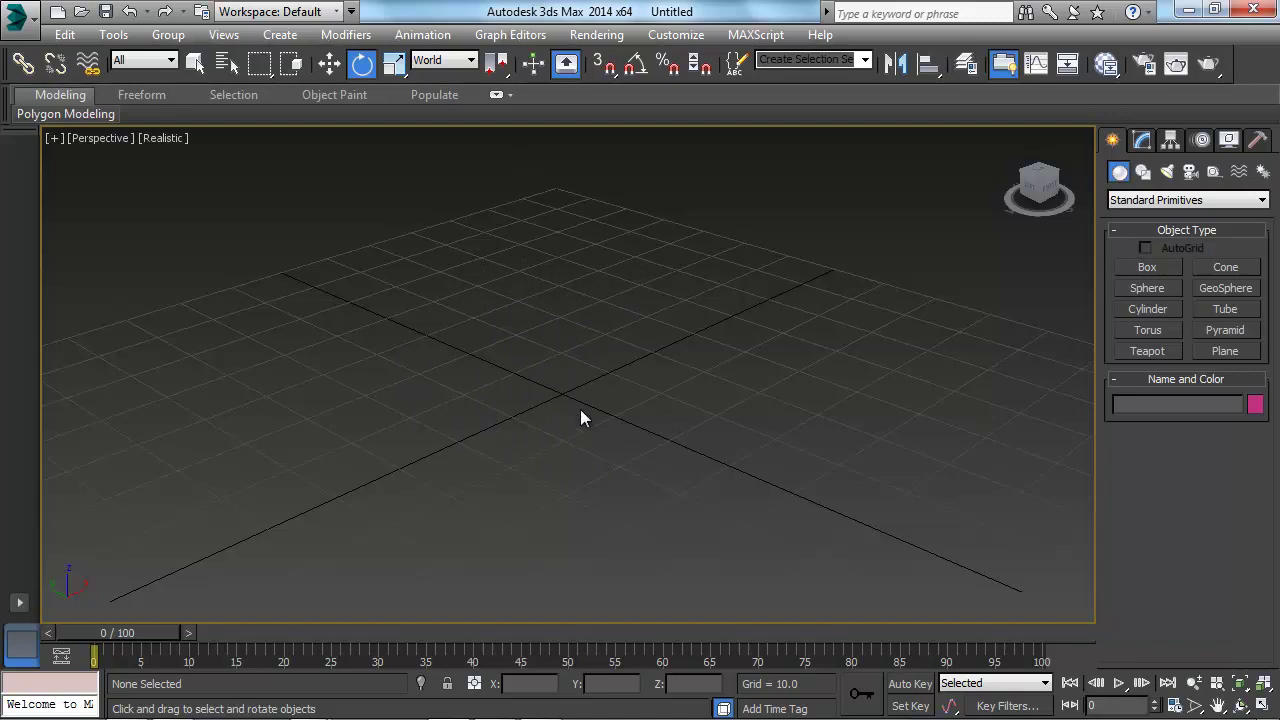
{"action": "key", "text": "alt+w"}
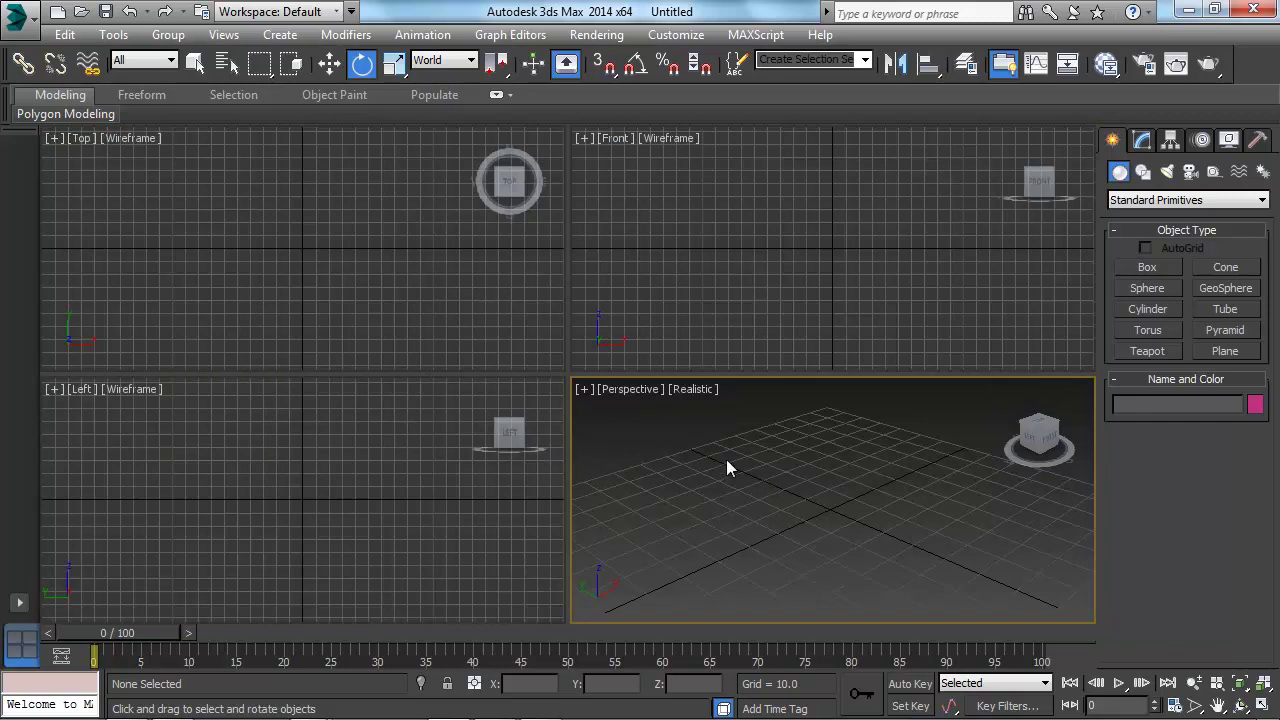
Activate the Top view, maximize it with Alt+W, then restore the four-view layout
{"action": "left_click", "coordinate": [332, 457]}
{"action": "left_click", "coordinate": [343, 284]}
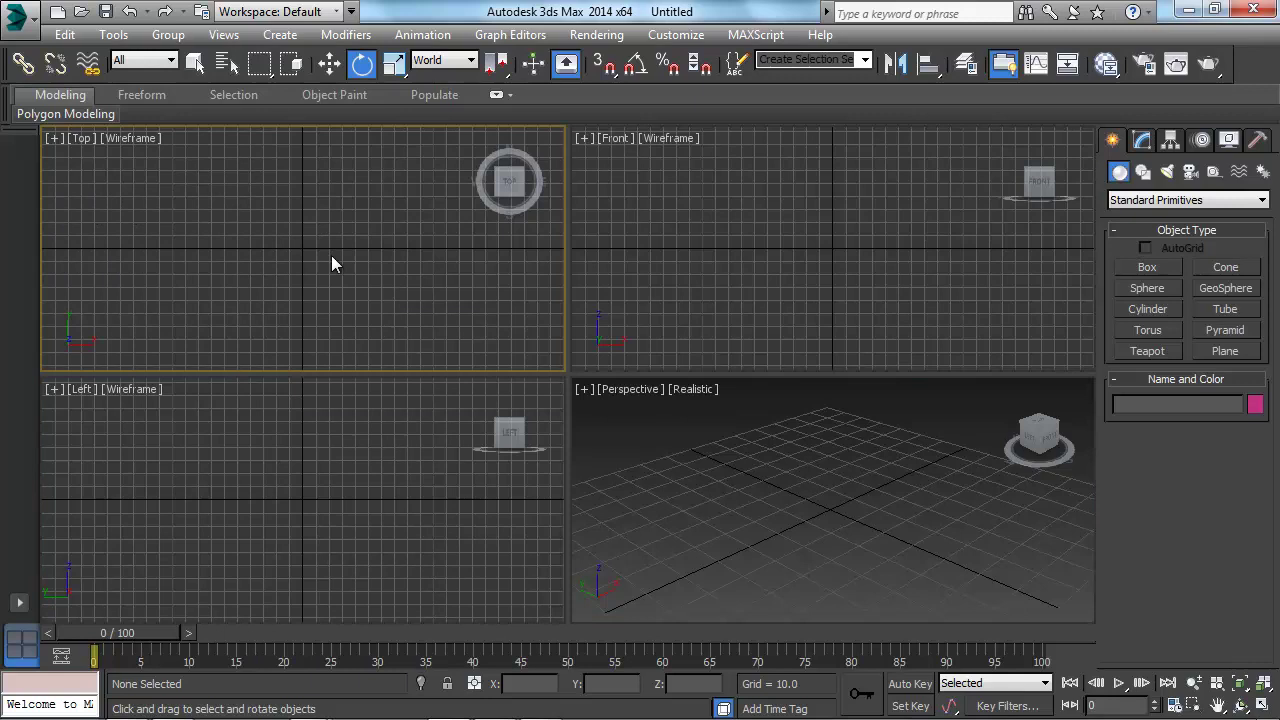
{"action": "key", "text": "alt+w"}
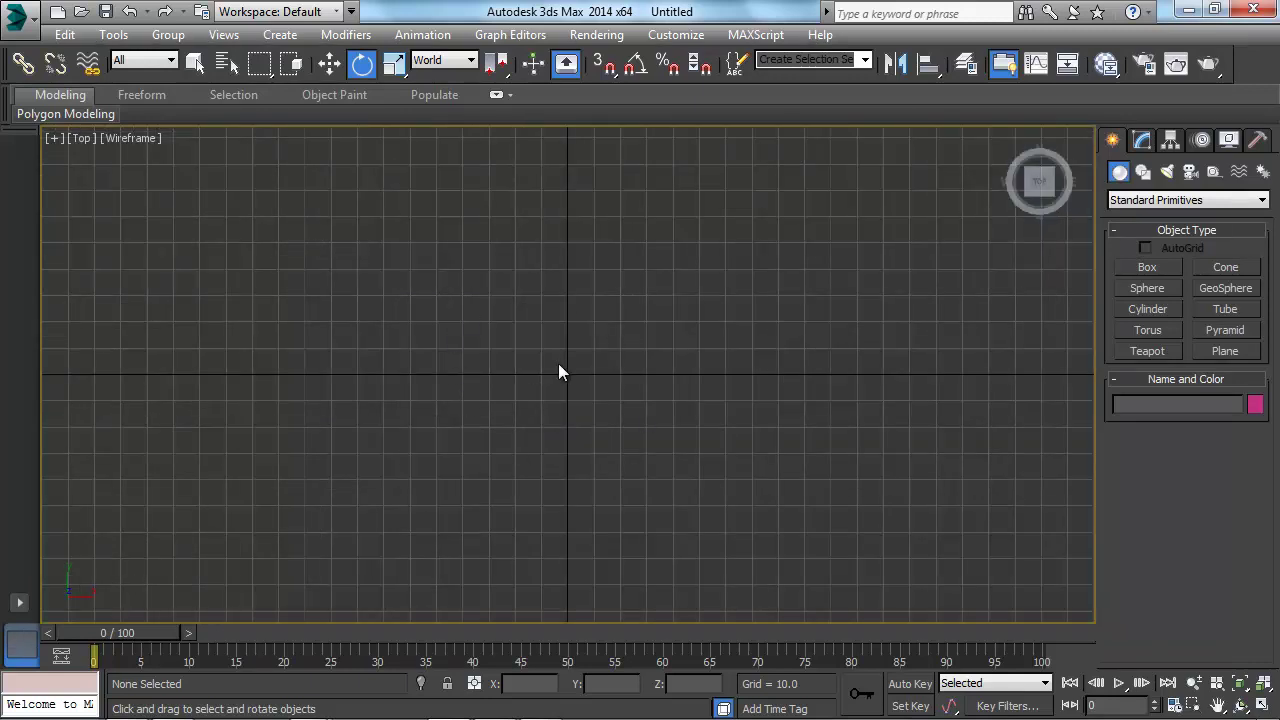
{"action": "key", "text": "alt+w"}
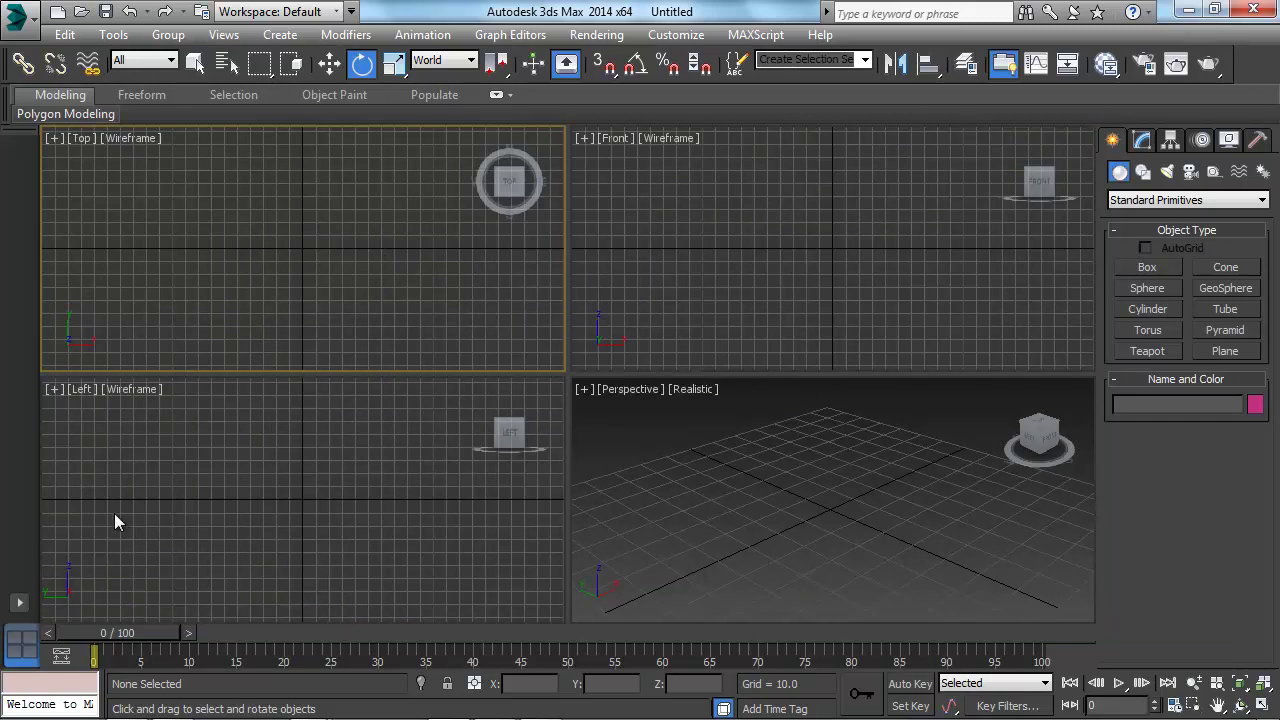
Switch to the three-left/one-right large Perspective layout, then back to the Quad 4 tab
{"action": "left_click", "coordinate": [19, 605]}
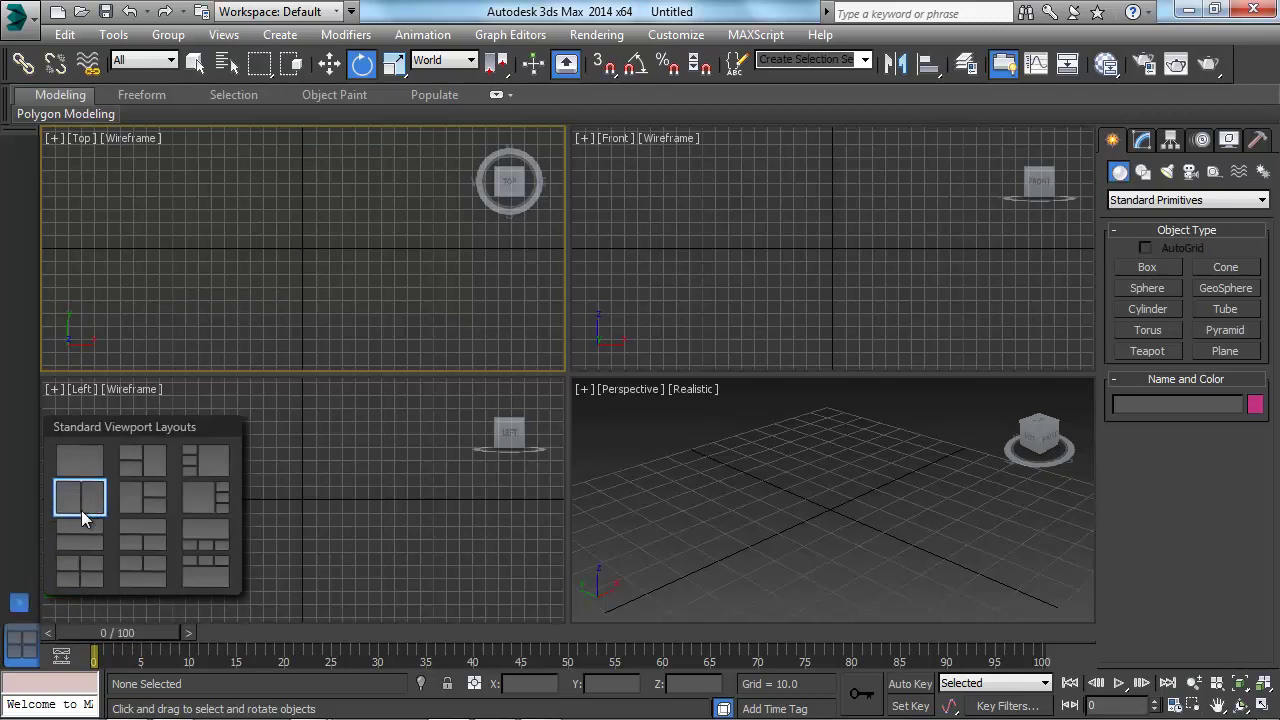
{"action": "left_click", "coordinate": [207, 461]}
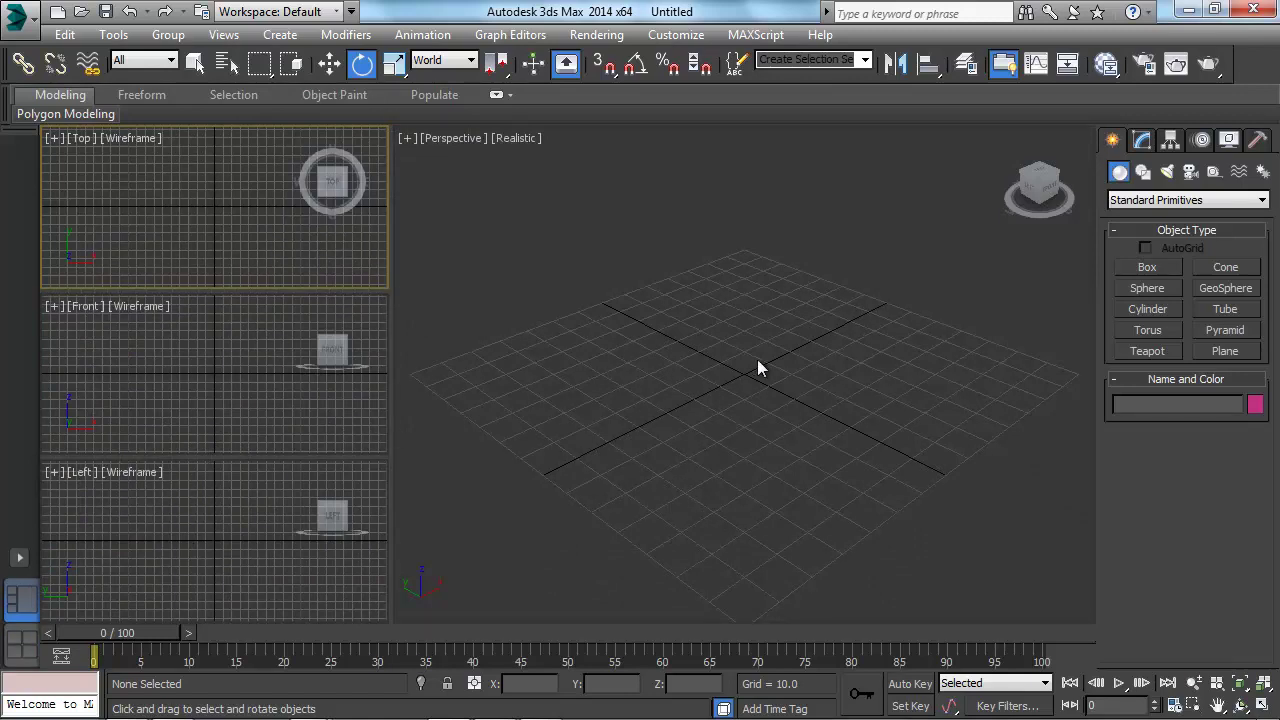
{"action": "left_click", "coordinate": [20, 645]}
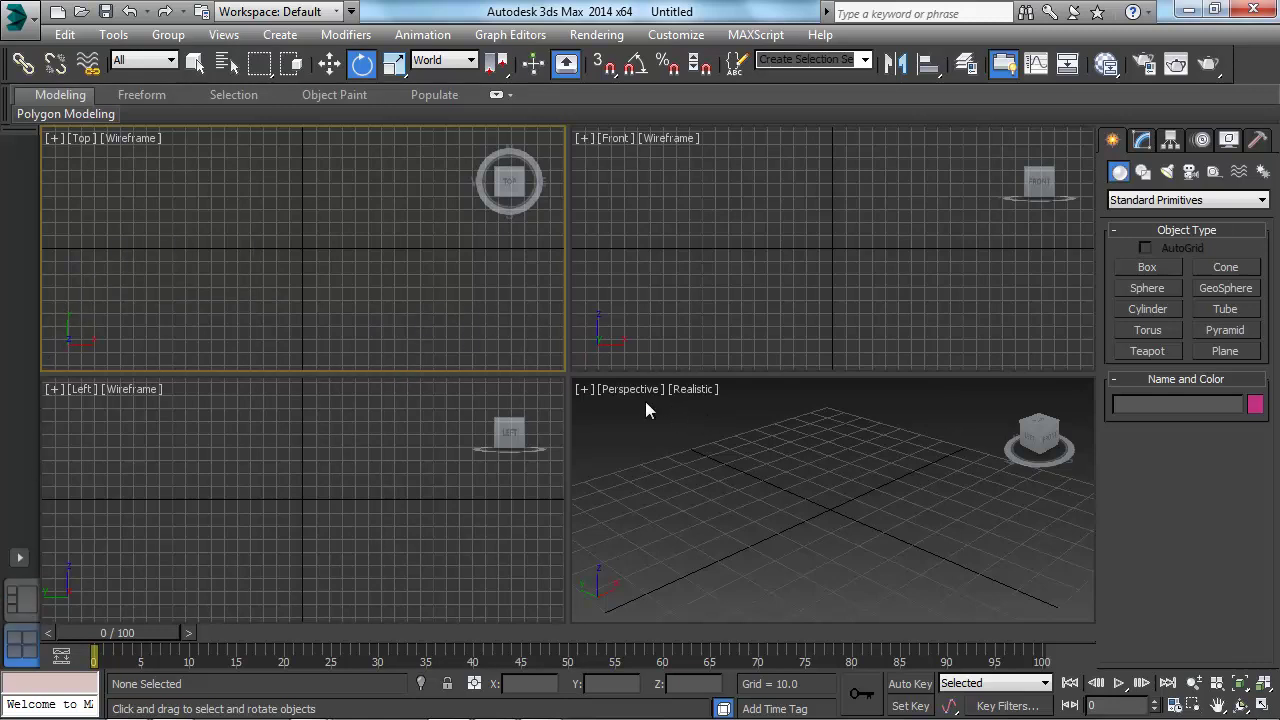
Apply the two-vertical side-by-side Top and Front layout in Viewport Configuration
{"action": "left_click", "coordinate": [240, 36]}
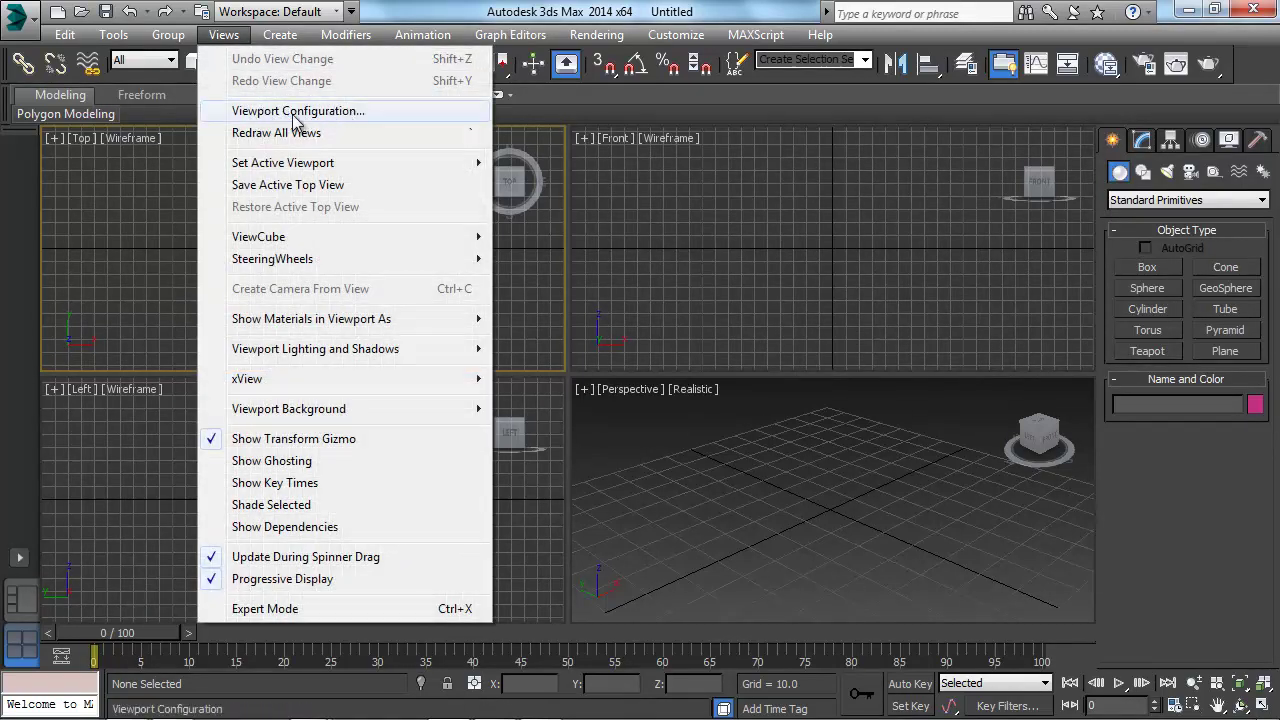
{"action": "left_click", "coordinate": [379, 109]}
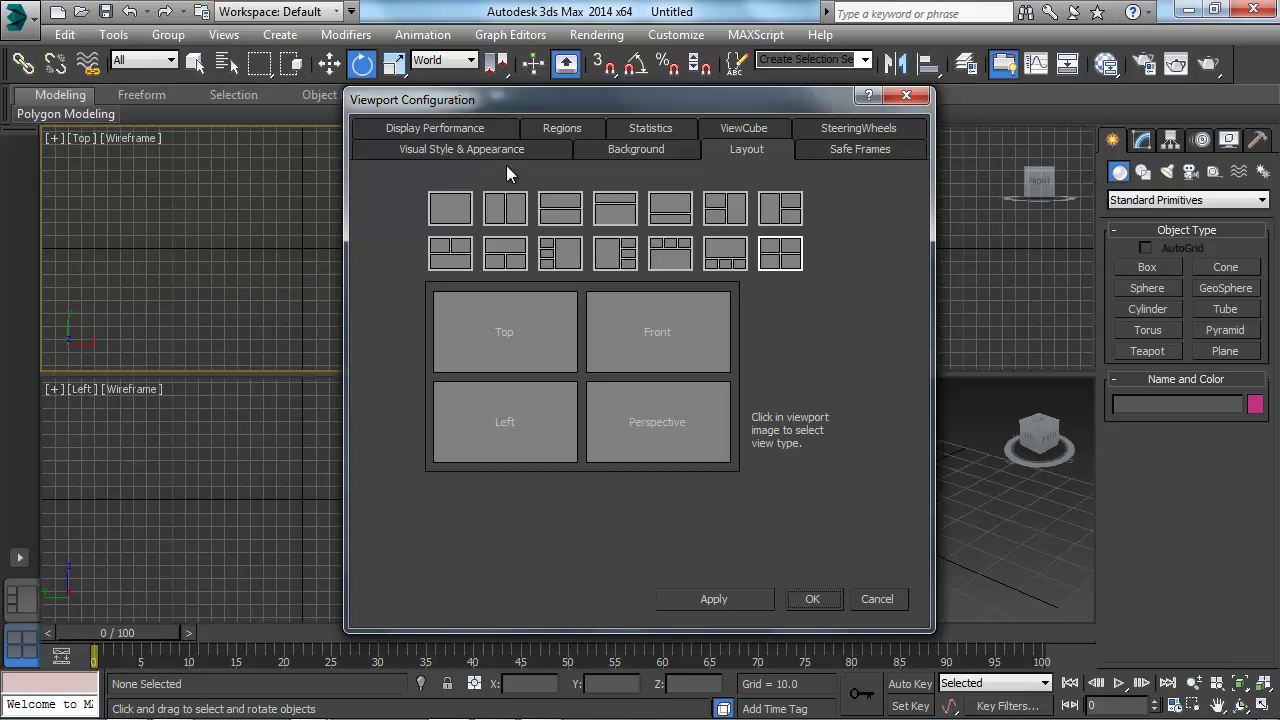
{"action": "left_click", "coordinate": [444, 128]}
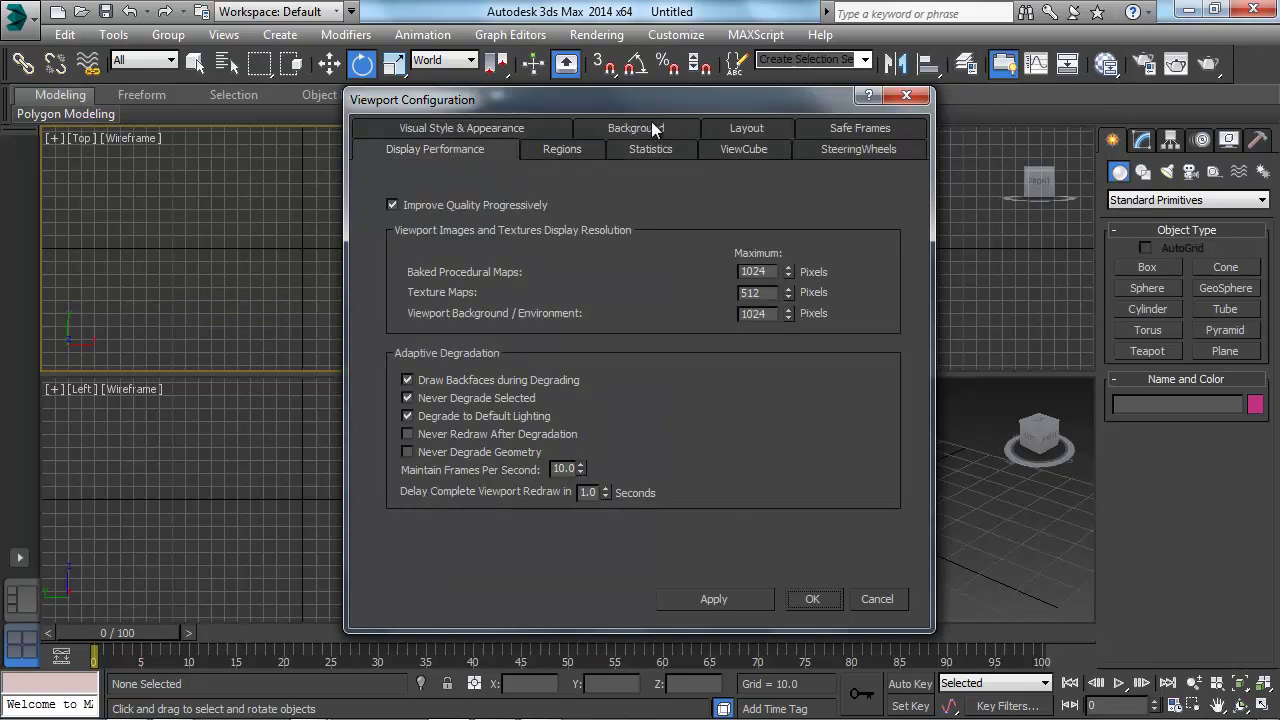
{"action": "left_click", "coordinate": [757, 128]}
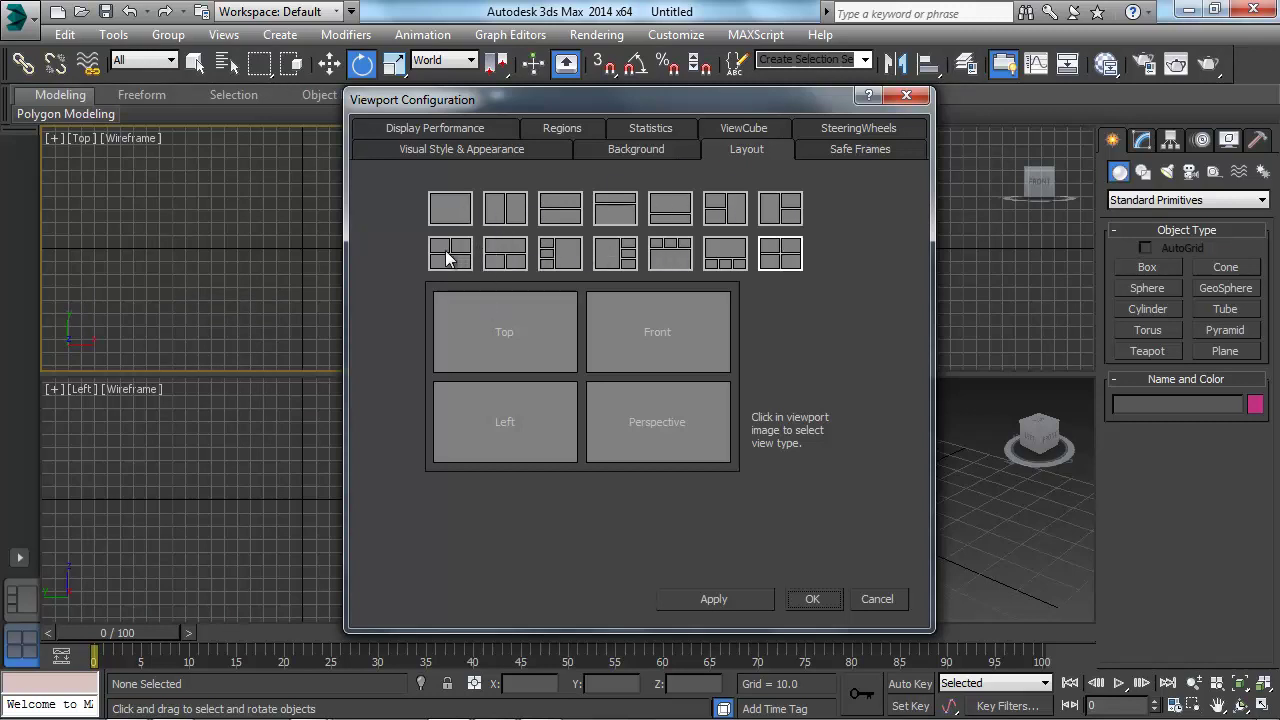
{"action": "left_click", "coordinate": [566, 255]}
{"action": "left_click", "coordinate": [557, 210]}
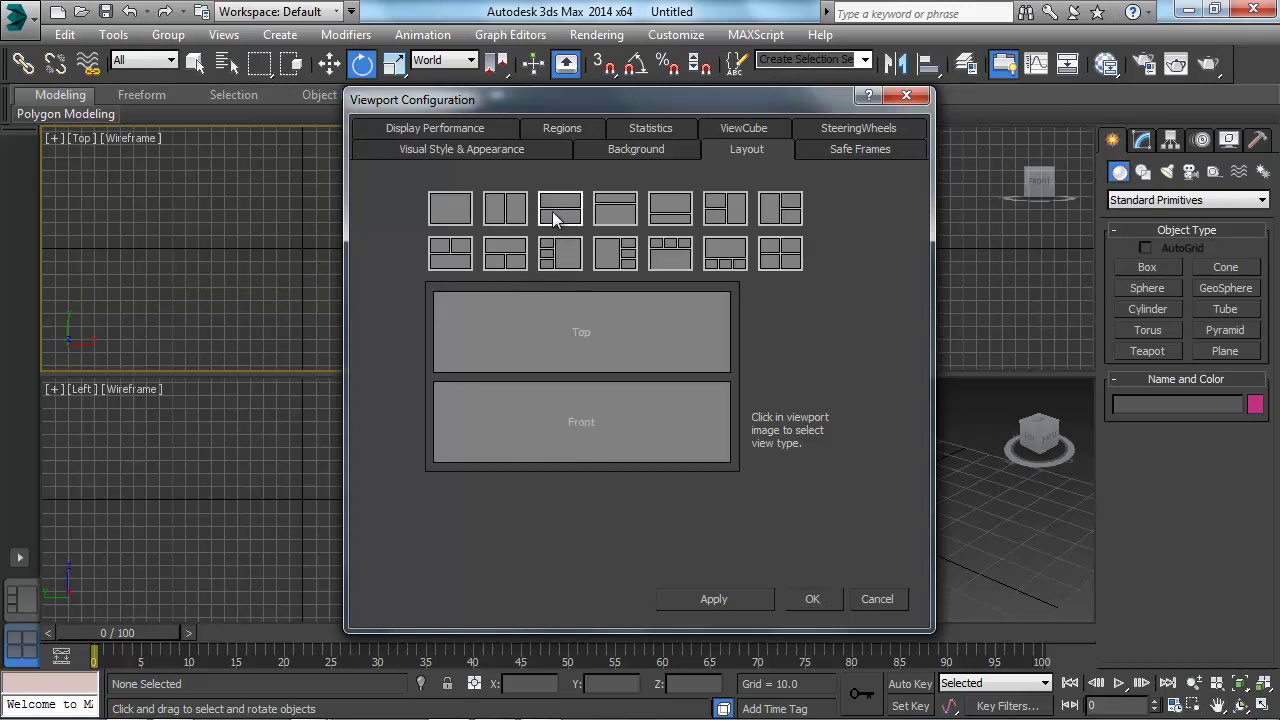
{"action": "left_click", "coordinate": [511, 205]}
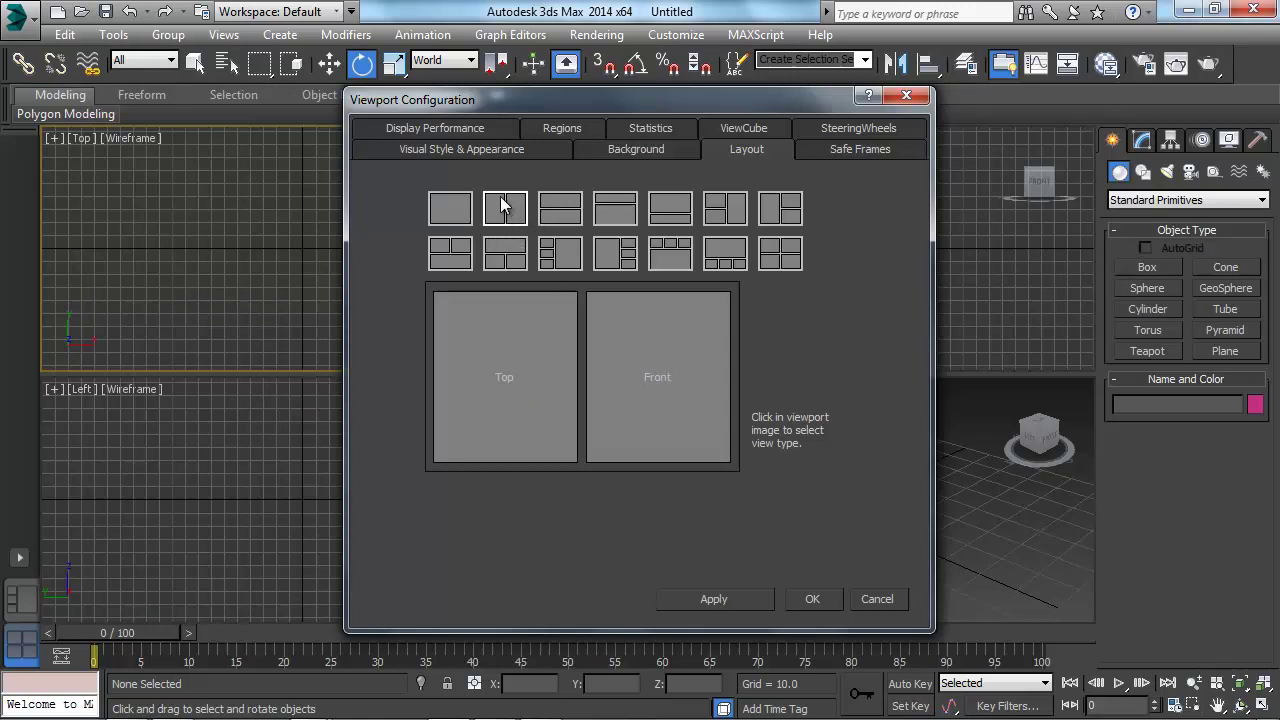
{"action": "left_click", "coordinate": [818, 599]}
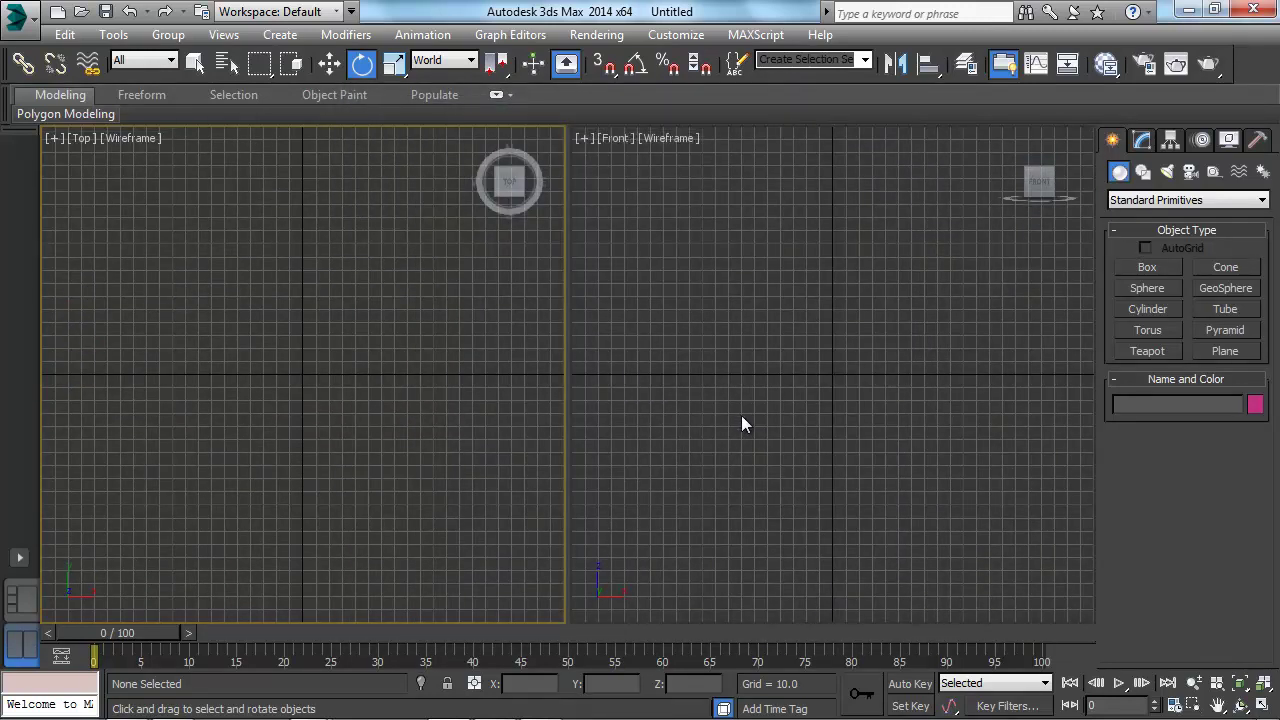
Activate the Front view, then restore the 2x2 four-pane layout via Viewport Configuration
{"action": "left_click", "coordinate": [698, 303]}
{"action": "left_click", "coordinate": [411, 326]}
{"action": "left_click", "coordinate": [698, 304]}
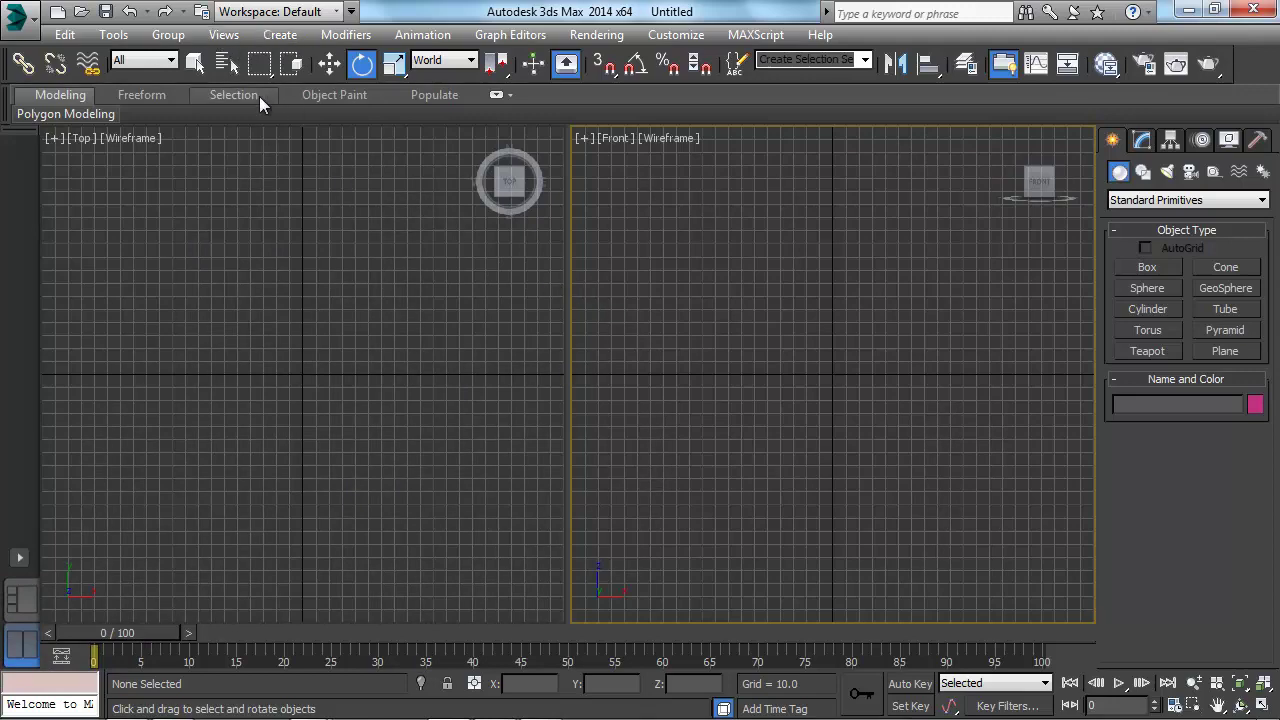
{"action": "left_click", "coordinate": [223, 34]}
{"action": "left_click", "coordinate": [290, 111]}
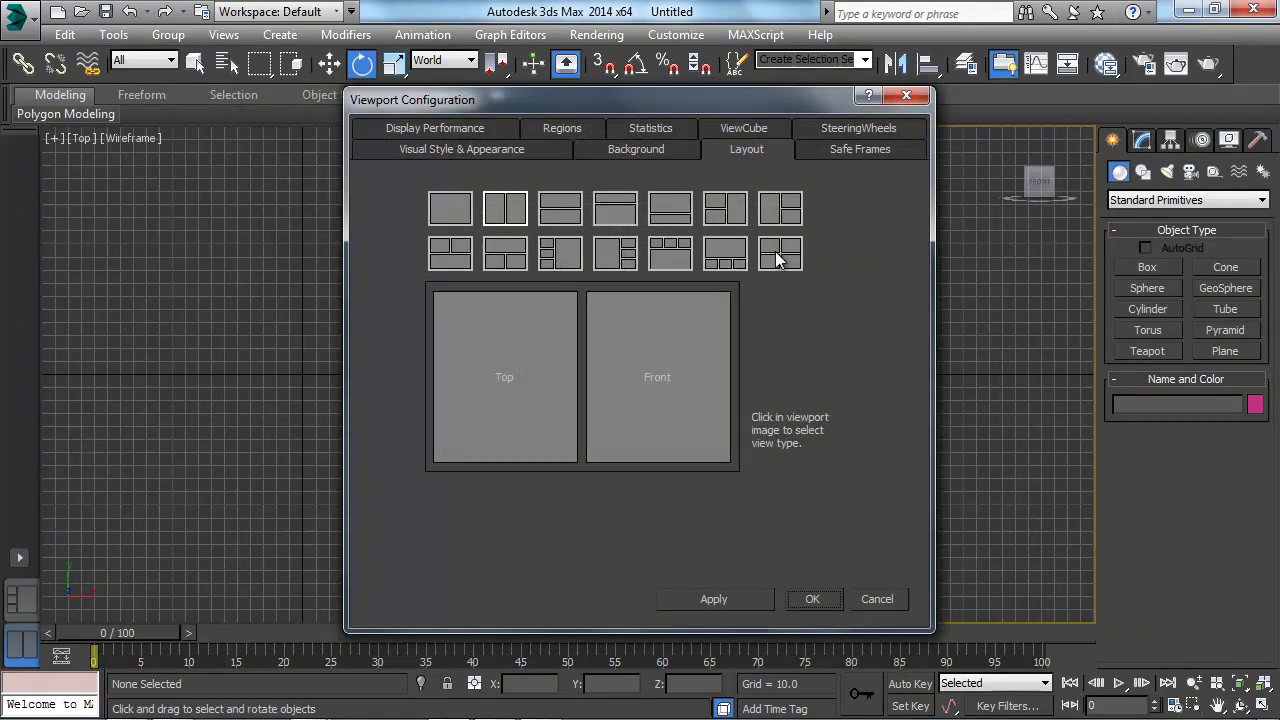
{"action": "left_click", "coordinate": [782, 254]}
{"action": "left_click", "coordinate": [815, 598]}
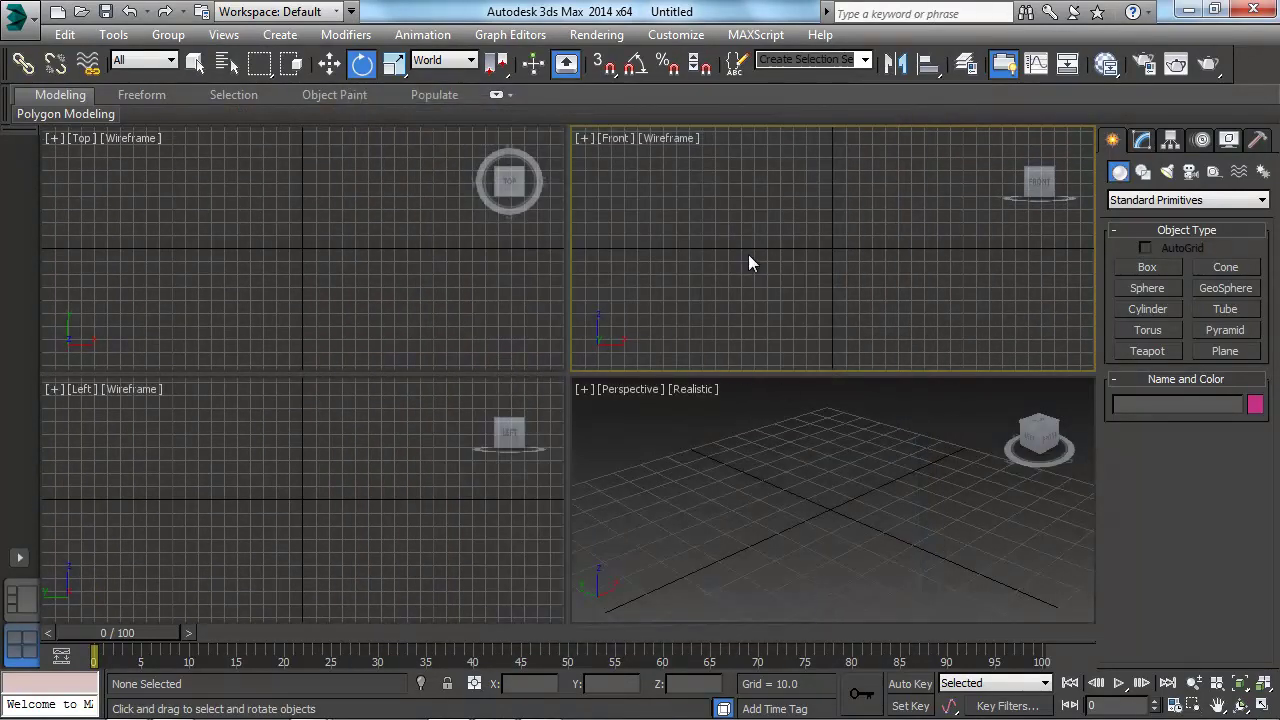
Activate the Perspective viewport and maximize it with Alt+W
{"action": "left_click", "coordinate": [430, 245]}
{"action": "left_click", "coordinate": [371, 468]}
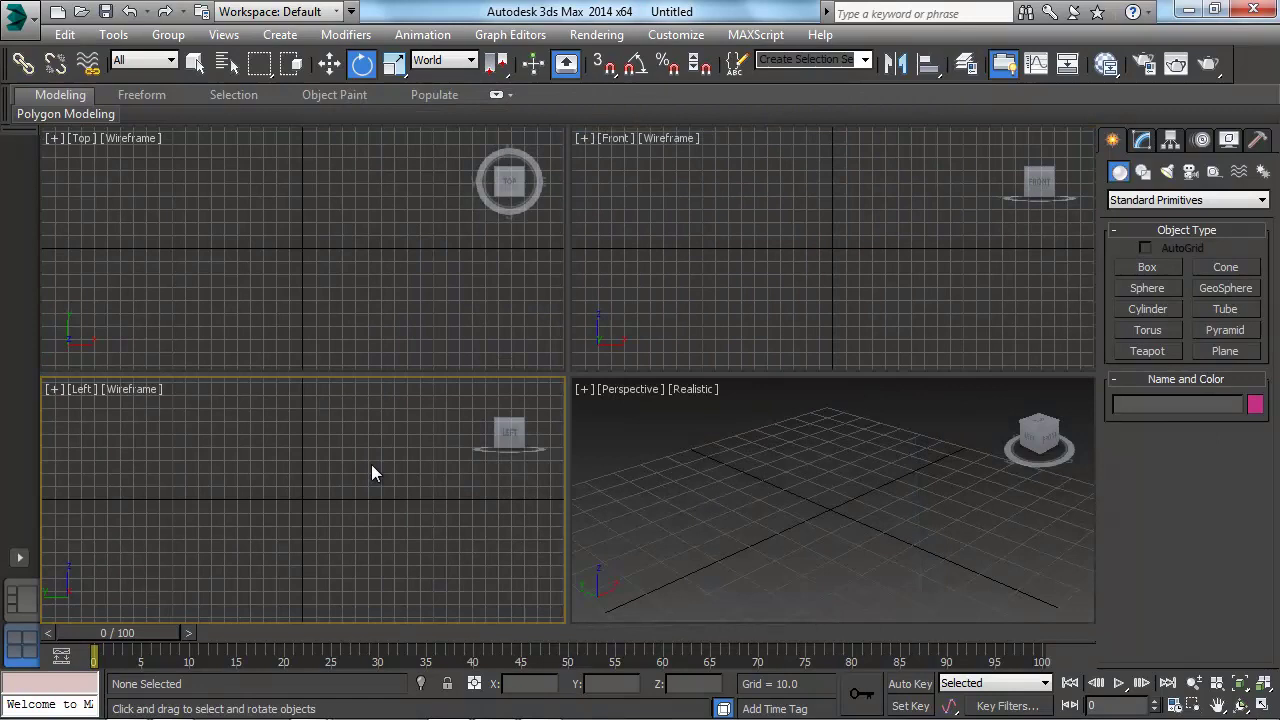
{"action": "left_click", "coordinate": [734, 492]}
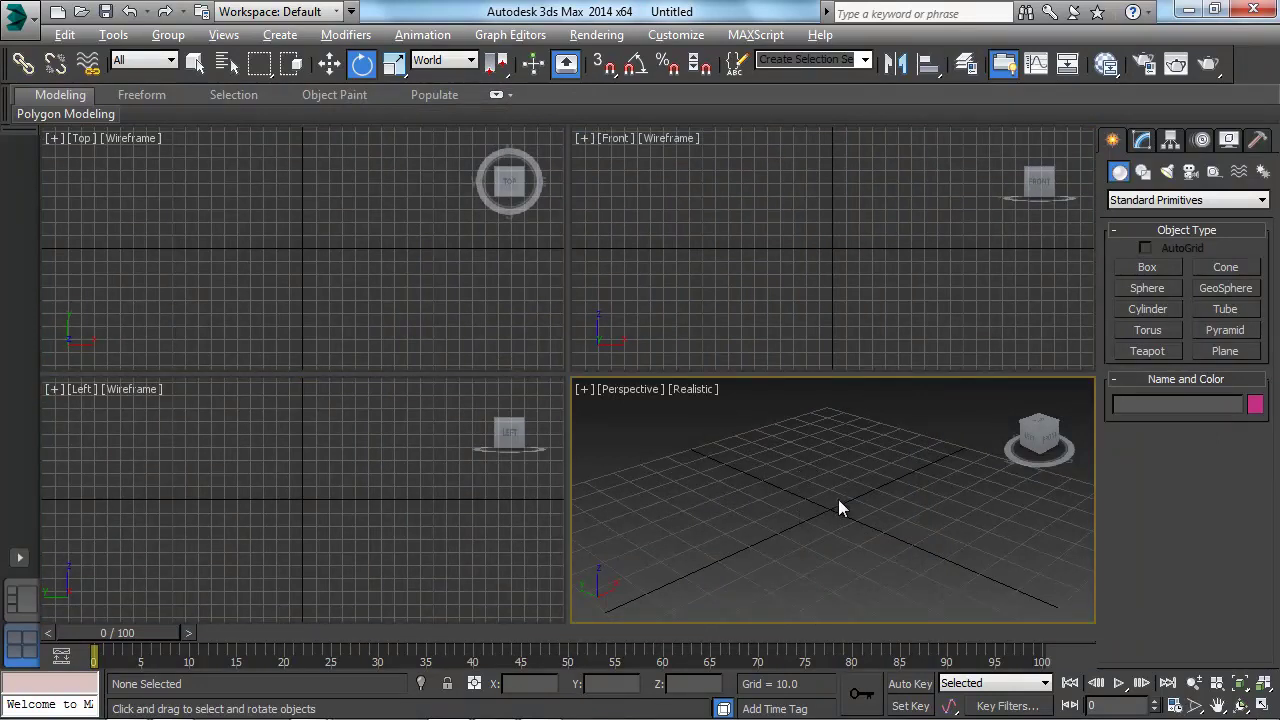
{"action": "key", "text": "alt+w"}
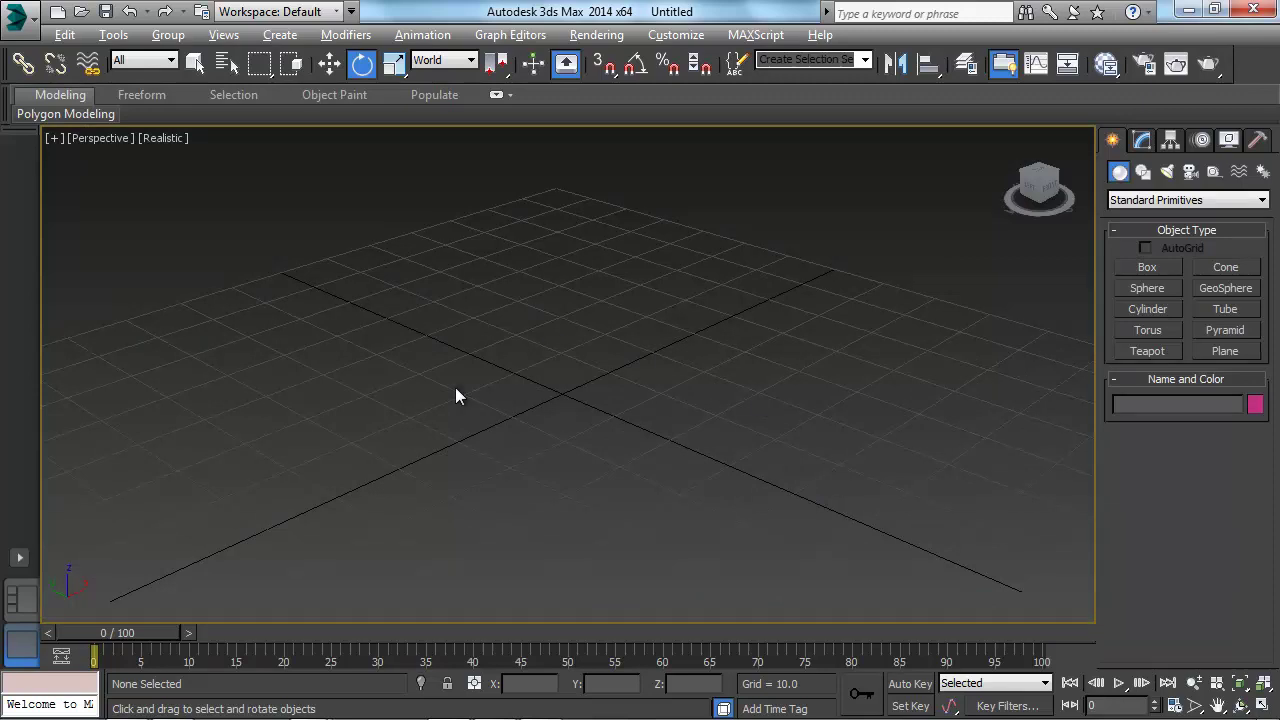
Switch the maximized viewport to Top, then Front, then back to Perspective
{"action": "left_click", "coordinate": [110, 140]}
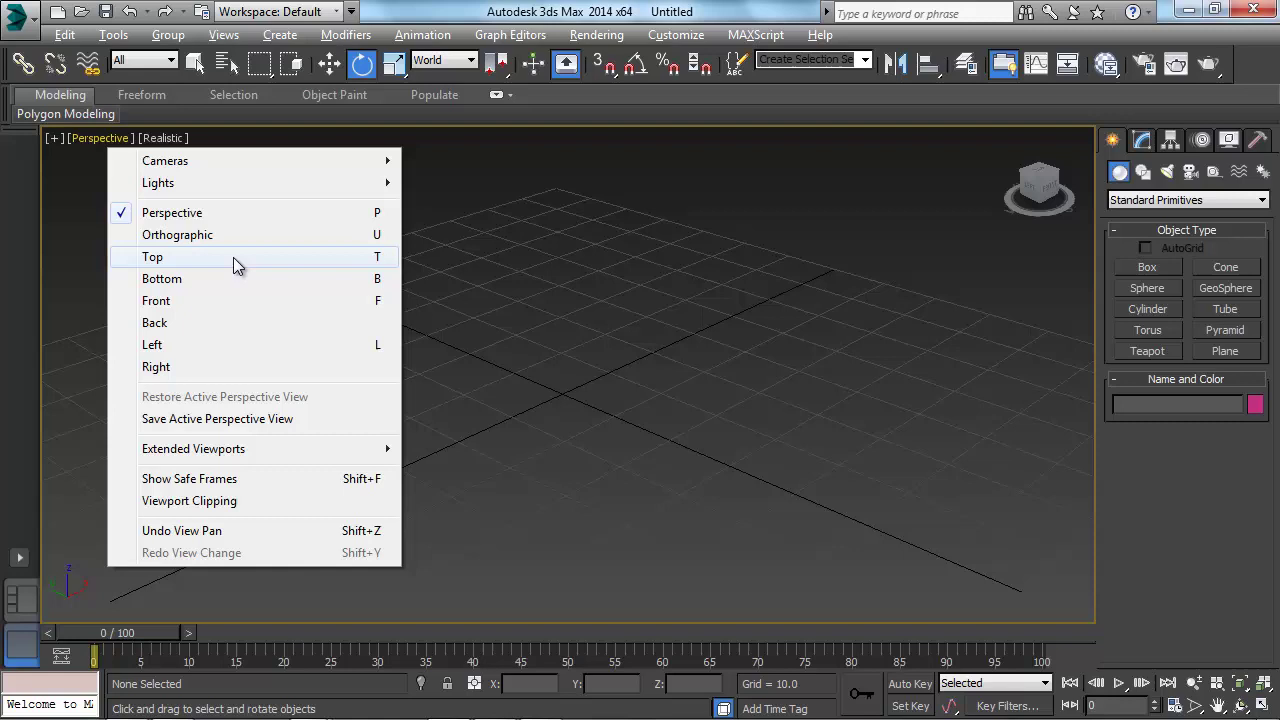
{"action": "left_click", "coordinate": [233, 257]}
{"action": "left_click", "coordinate": [85, 142]}
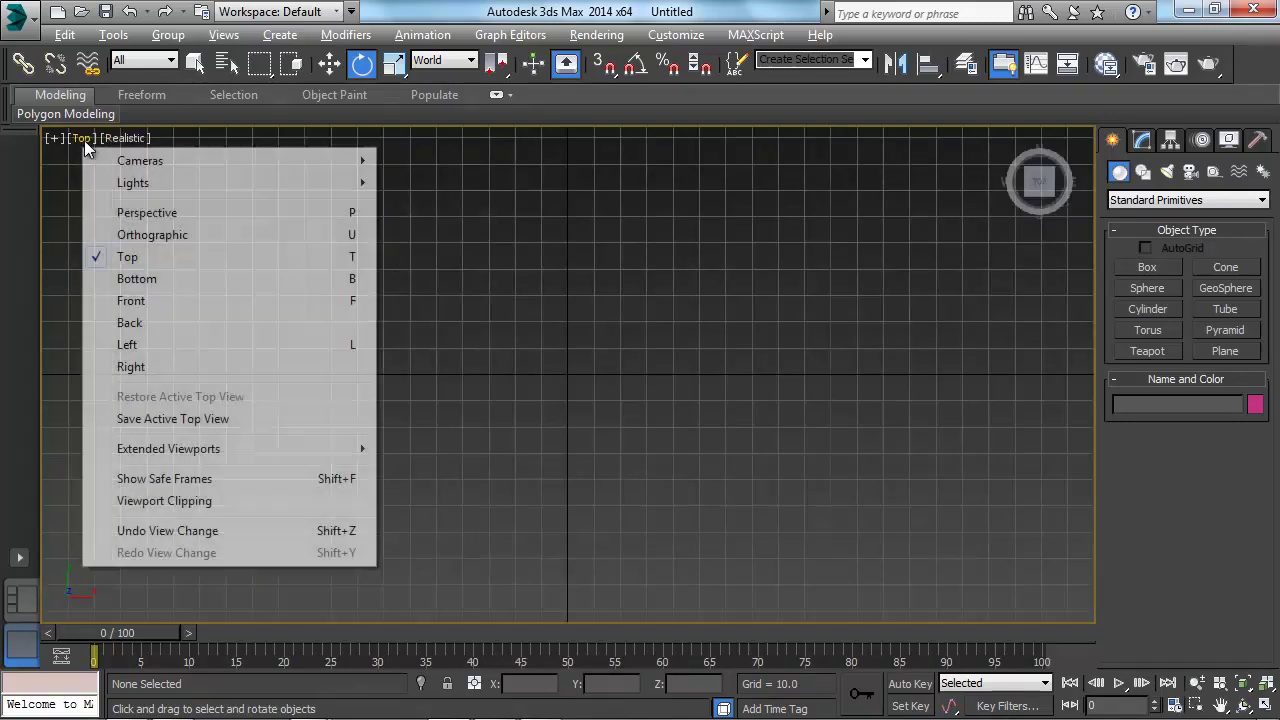
{"action": "left_click", "coordinate": [157, 300]}
{"action": "left_click", "coordinate": [88, 140]}
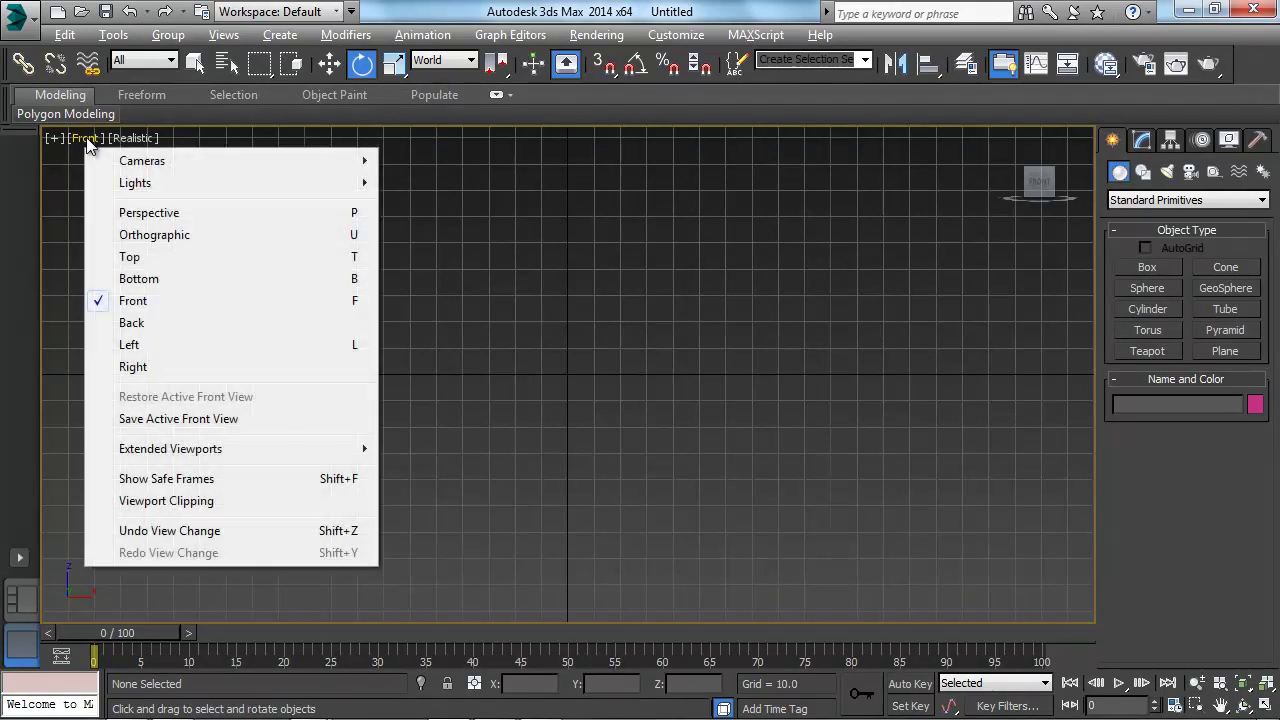
{"action": "left_click", "coordinate": [146, 213]}
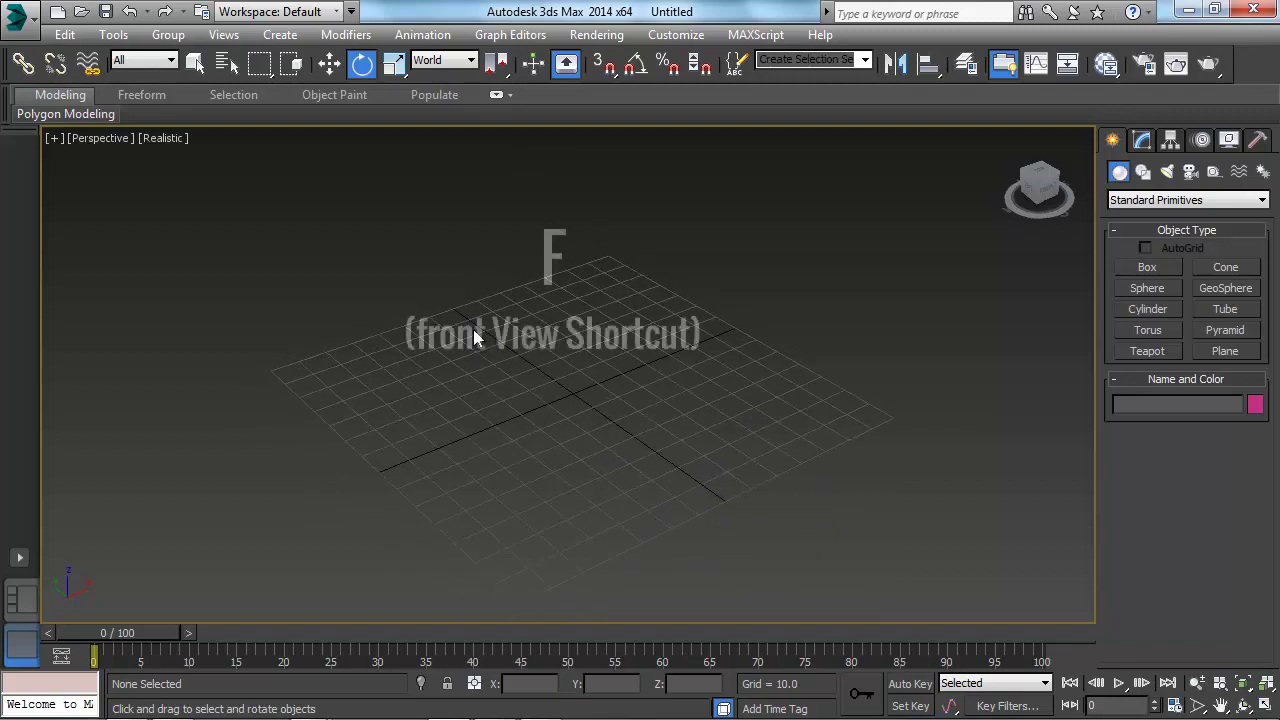
Cycle the viewport through Front (F) and Bottom (B) views, back to Perspective (P), and orbit
{"action": "key", "text": "f"}
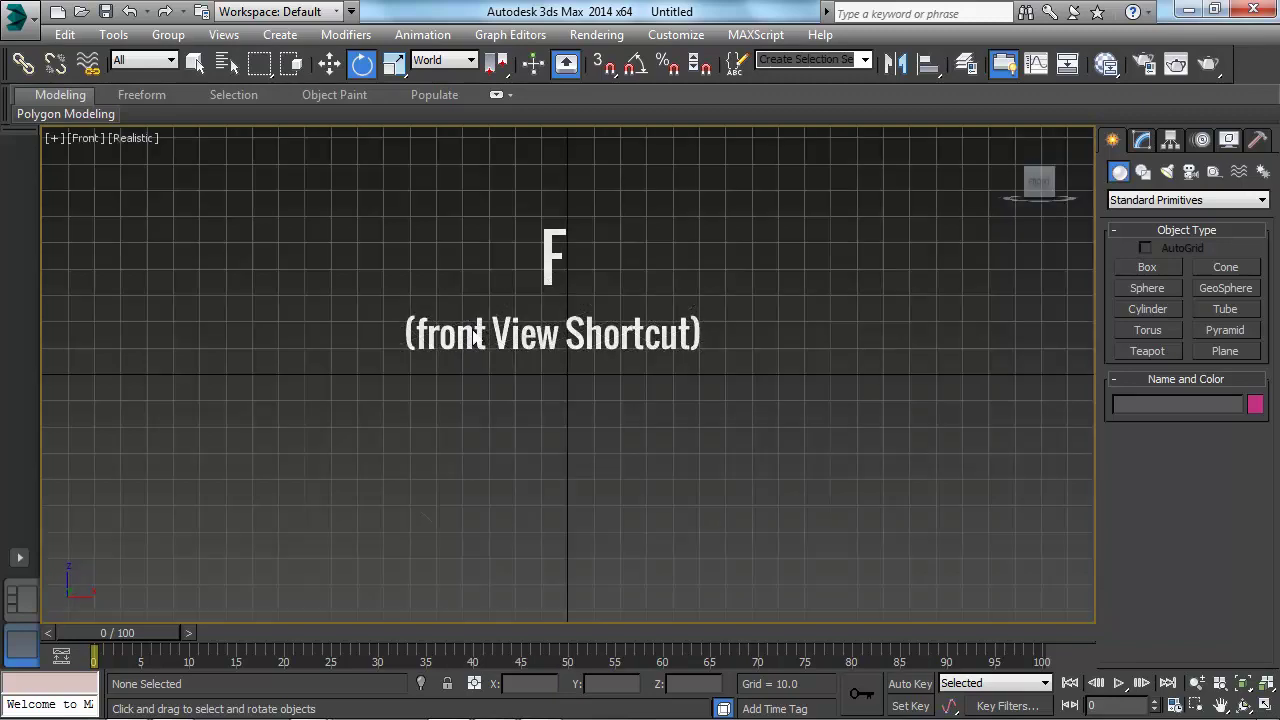
{"action": "key", "text": "b"}
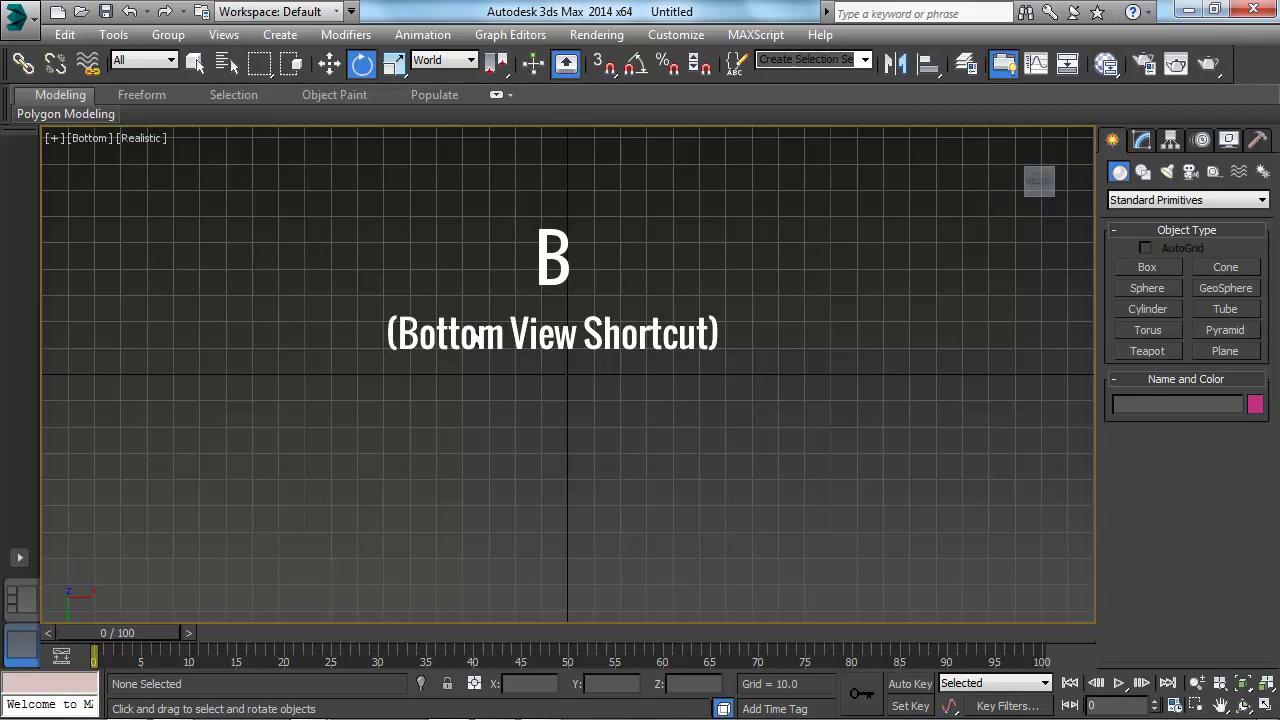
{"action": "key", "text": "r"}
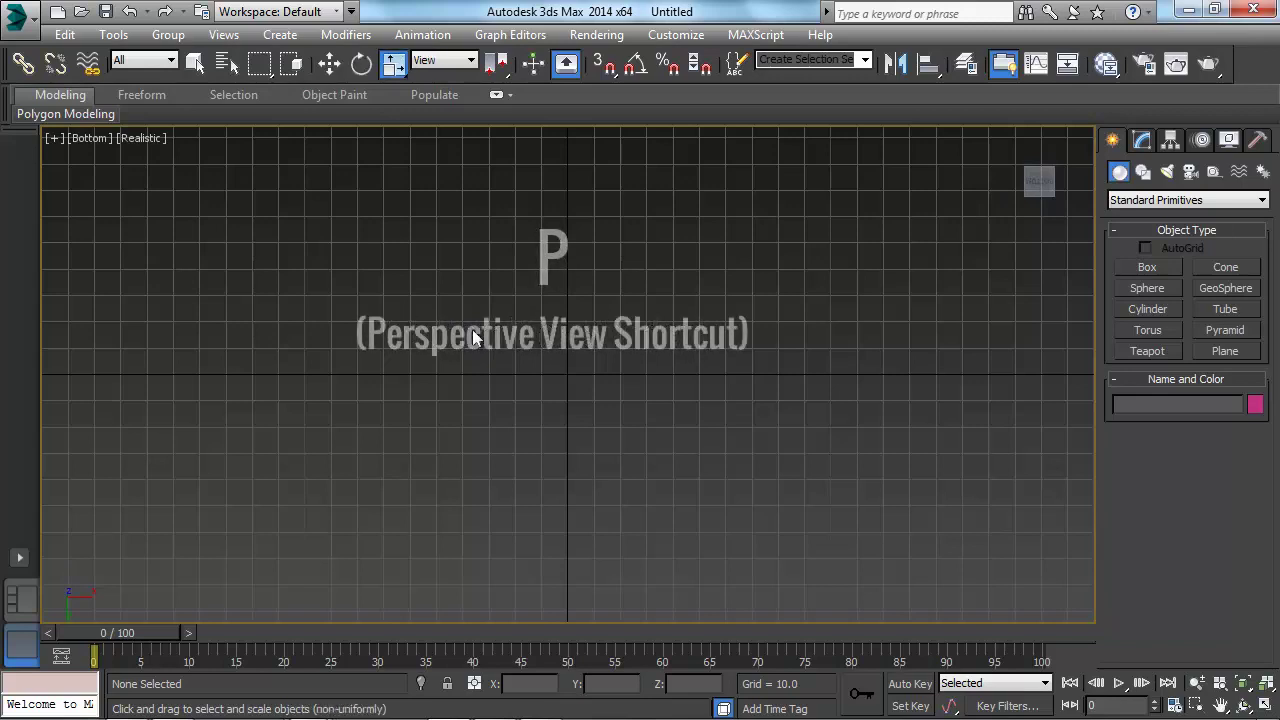
{"action": "key", "text": "p"}
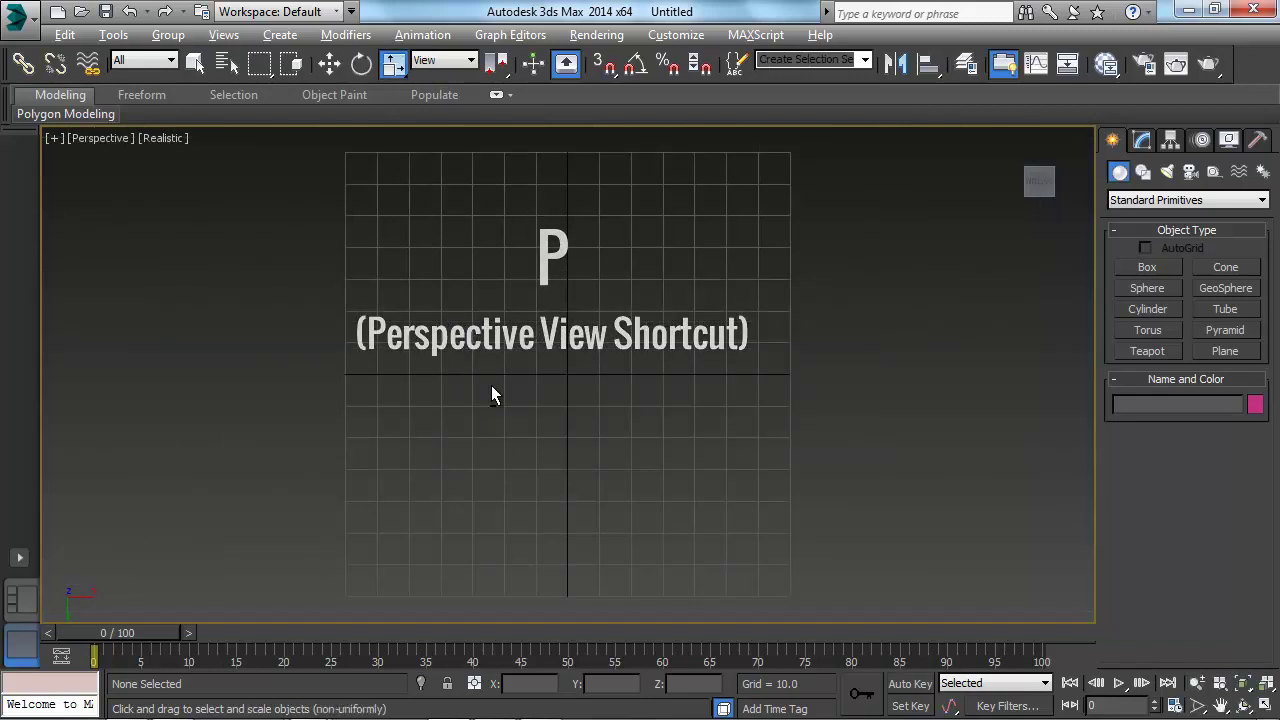
{"action": "middle_click_drag", "start_coordinate": [452, 265], "coordinate": [469, 496], "text": "alt"}
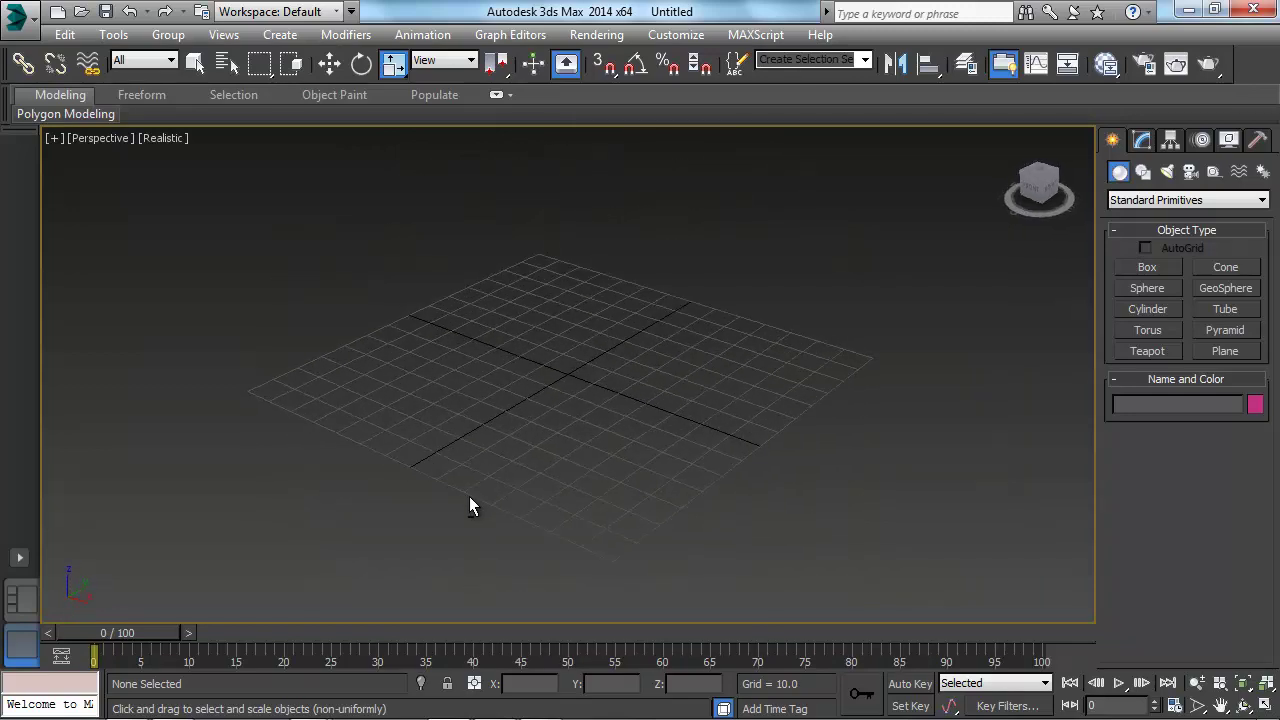
Choose Back View from the V menu, orbit into Orthographic, then return to Perspective and orbit
{"action": "key", "text": "v"}
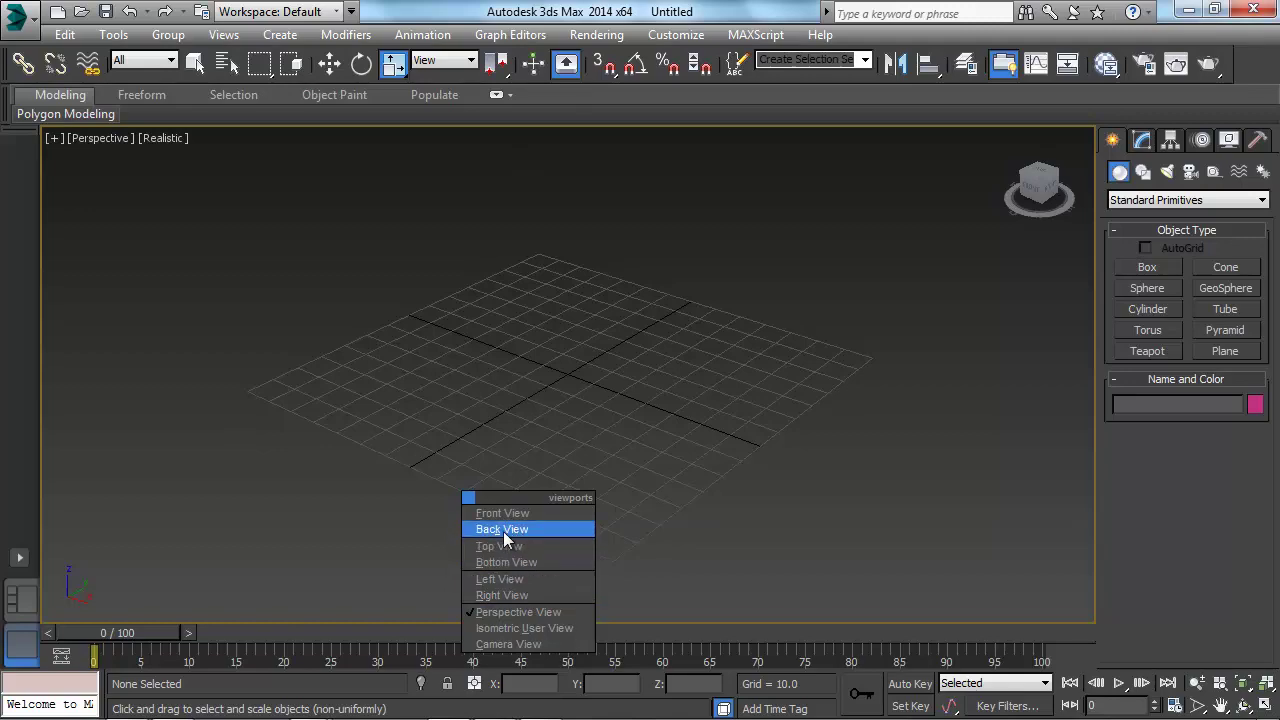
{"action": "left_click", "coordinate": [503, 530]}
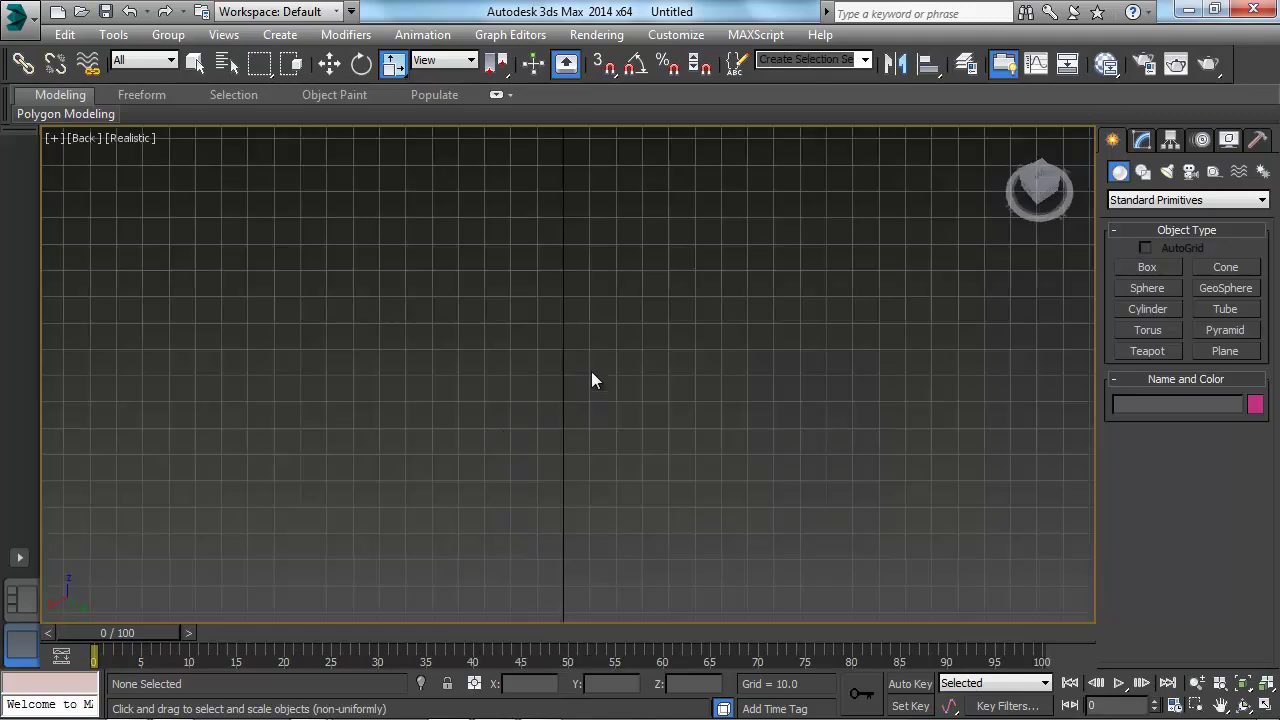
{"action": "middle_click_drag", "start_coordinate": [591, 377], "coordinate": [557, 383], "text": "alt"}
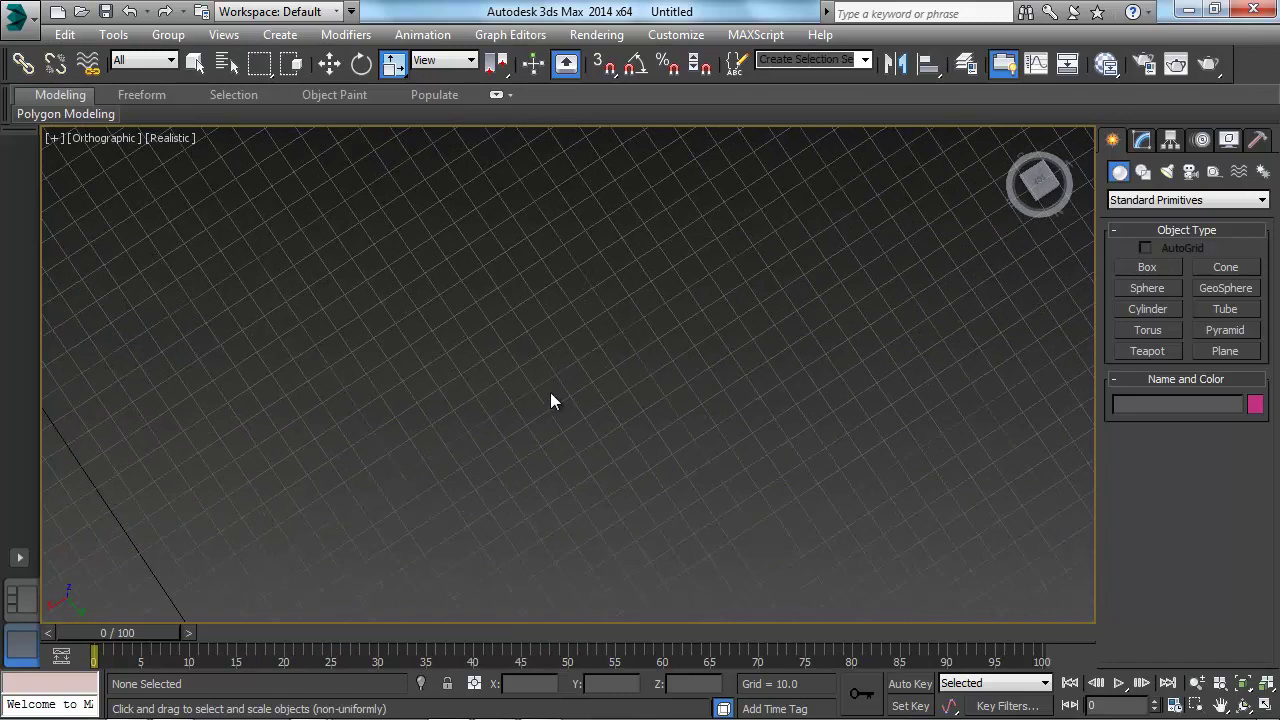
{"action": "key", "text": "p"}
{"action": "mouse_move", "coordinate": [557, 376]}
{"action": "middle_mouse_down", "text": "alt"}
{"action": "mouse_move", "coordinate": [594, 434]}
{"action": "mouse_move", "coordinate": [611, 300]}
{"action": "mouse_move", "coordinate": [585, 434]}
{"action": "mouse_move", "coordinate": [594, 426]}
{"action": "mouse_move", "coordinate": [566, 460]}
{"action": "mouse_move", "coordinate": [643, 394]}
{"action": "mouse_move", "coordinate": [634, 426]}
{"action": "mouse_move", "coordinate": [728, 356]}
{"action": "mouse_move", "coordinate": [651, 403]}
{"action": "mouse_move", "coordinate": [614, 380]}
{"action": "mouse_move", "coordinate": [557, 388]}
{"action": "middle_mouse_up", "text": "alt"}
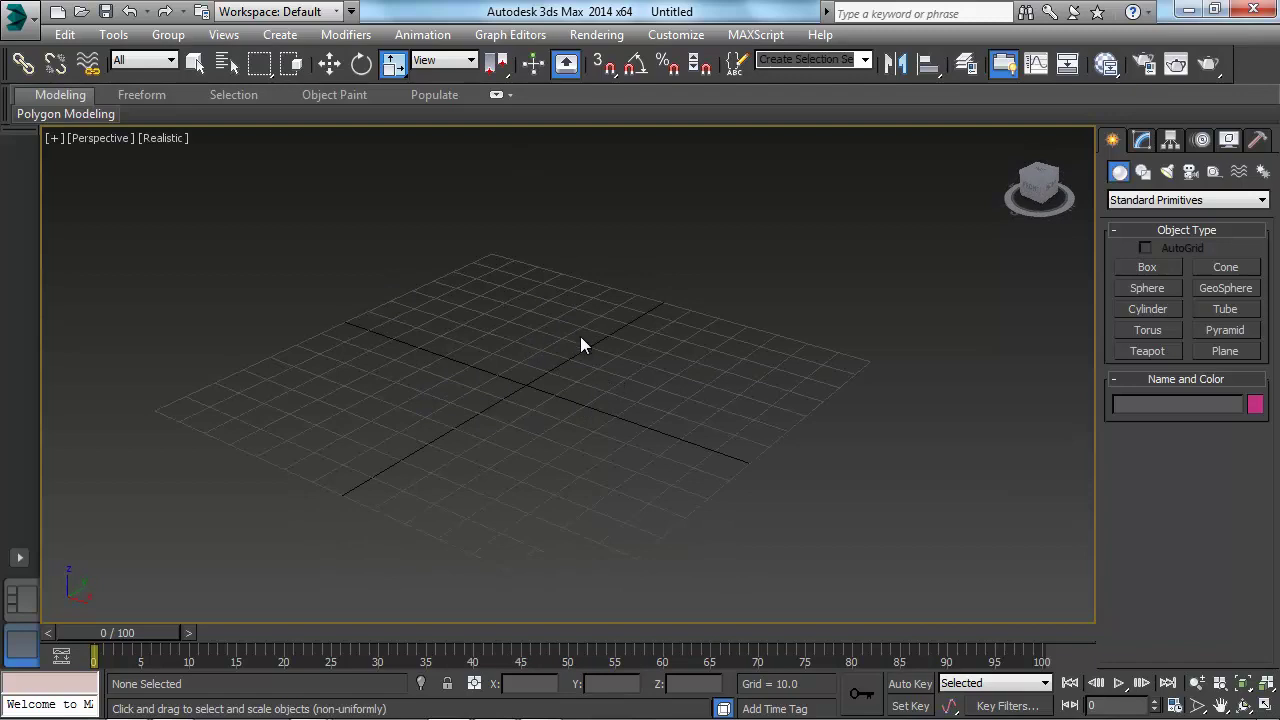
Switch to the Front view with F, orbit it into Orthographic, then return to Perspective with P
{"action": "mouse_move", "coordinate": [580, 343]}
{"action": "middle_mouse_down", "text": "alt"}
{"action": "mouse_move", "coordinate": [586, 326]}
{"action": "mouse_move", "coordinate": [587, 345]}
{"action": "middle_mouse_up", "text": "alt"}
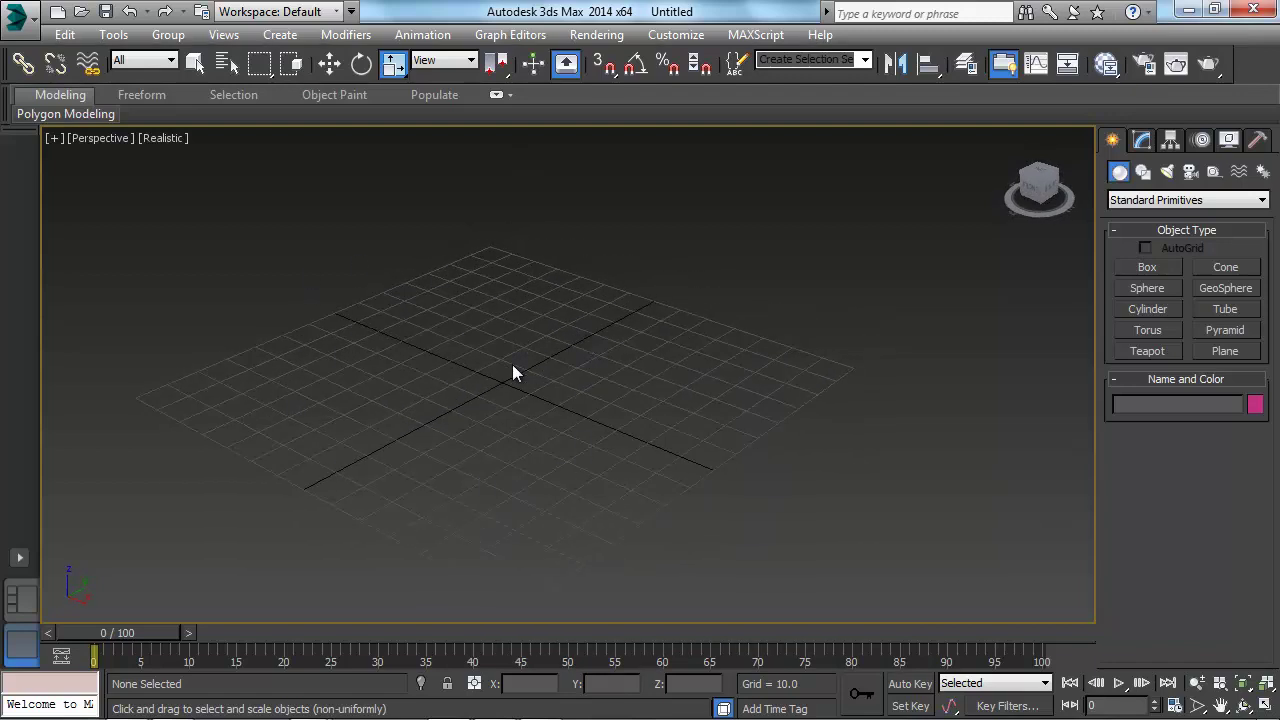
{"action": "key", "text": "f"}
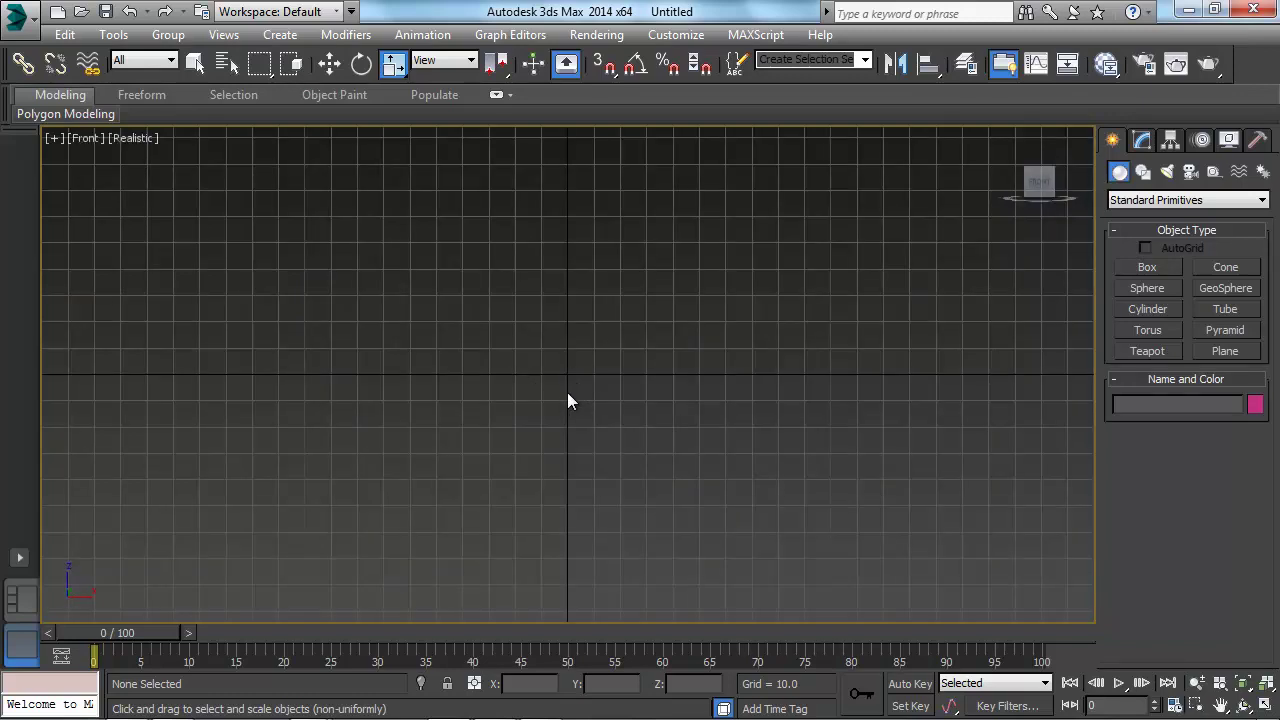
{"action": "middle_click_drag", "start_coordinate": [539, 402], "coordinate": [609, 442], "text": "alt"}
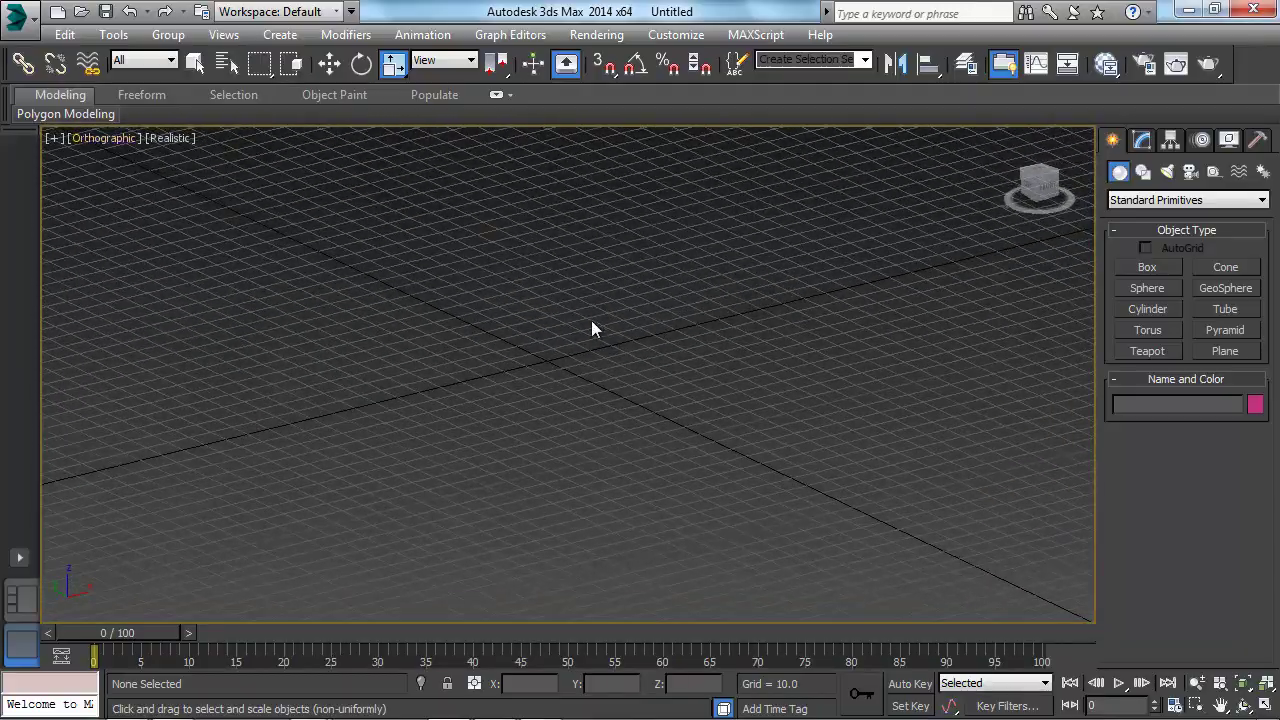
{"action": "mouse_move", "coordinate": [591, 328]}
{"action": "middle_mouse_down", "text": "alt"}
{"action": "mouse_move", "coordinate": [580, 329]}
{"action": "mouse_move", "coordinate": [587, 352]}
{"action": "middle_mouse_up", "text": "alt"}
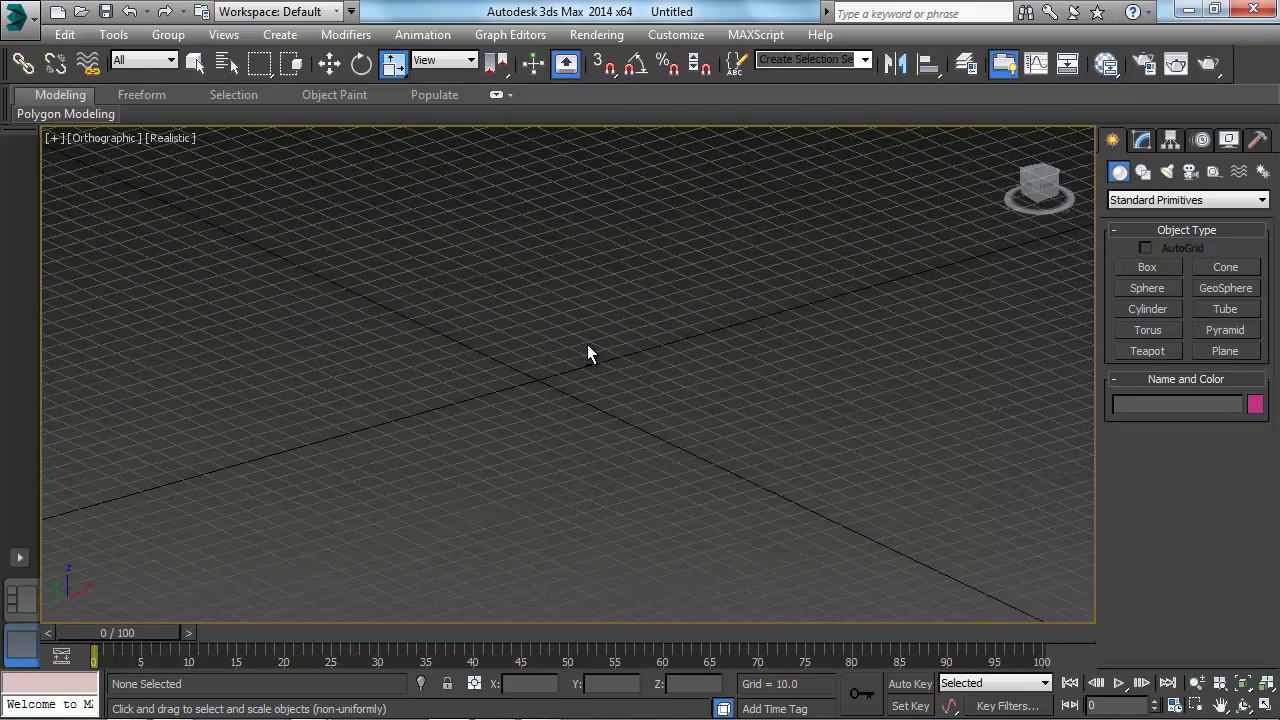
{"action": "key", "text": "p"}
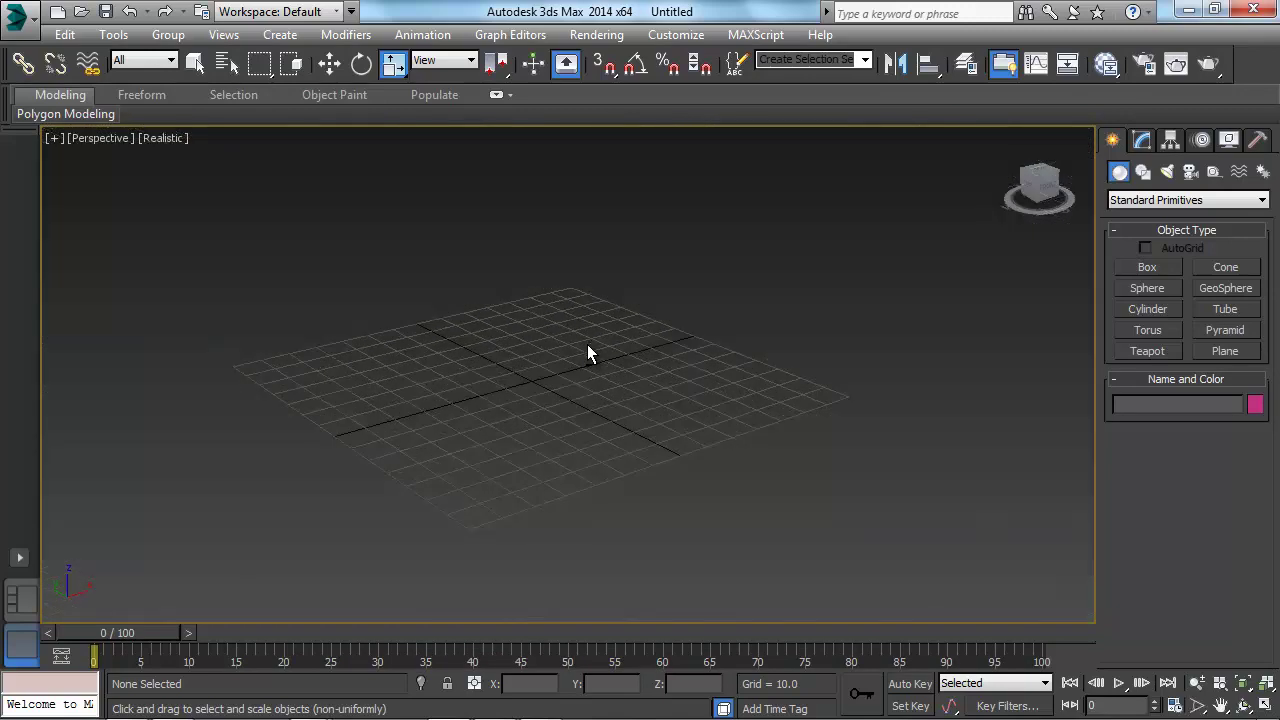